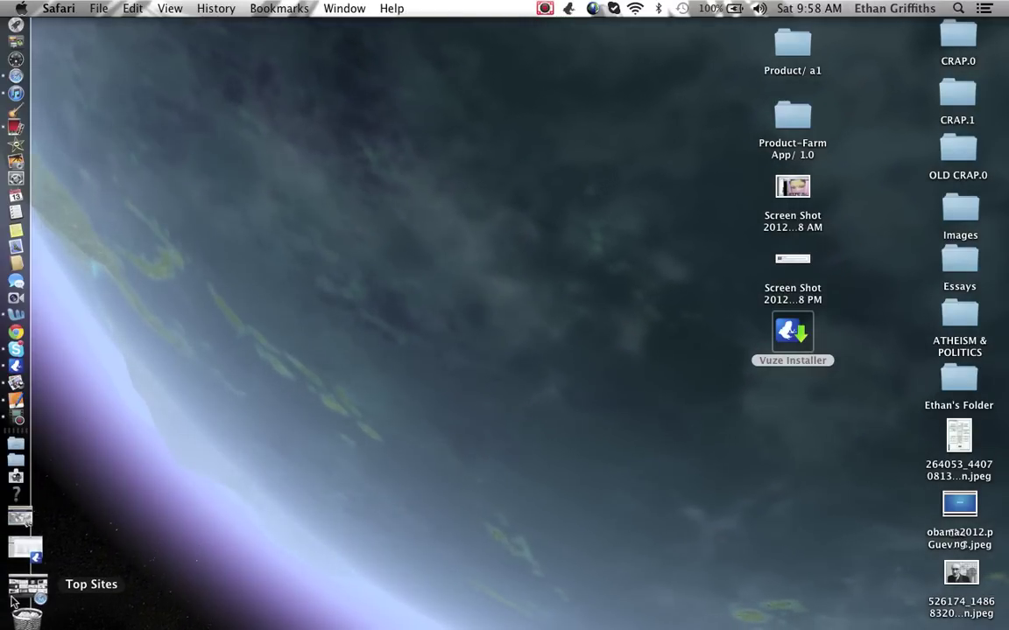
# - Switch to Safari, load vuze.com and start the free Vuze download from CNET Download.com
pyautogui.click(16, 576)
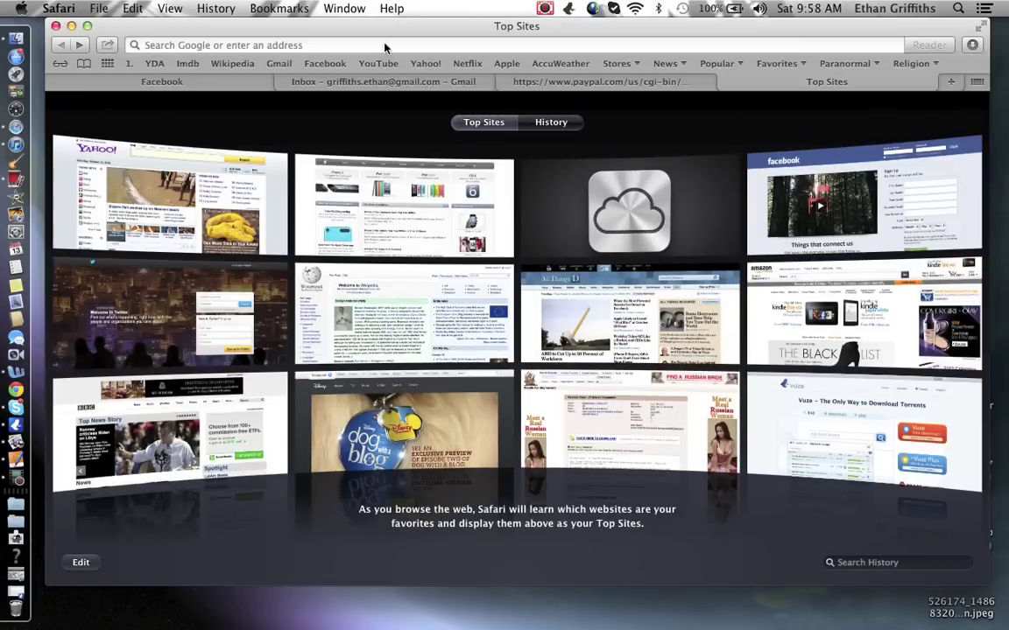
pyautogui.click(384, 44)
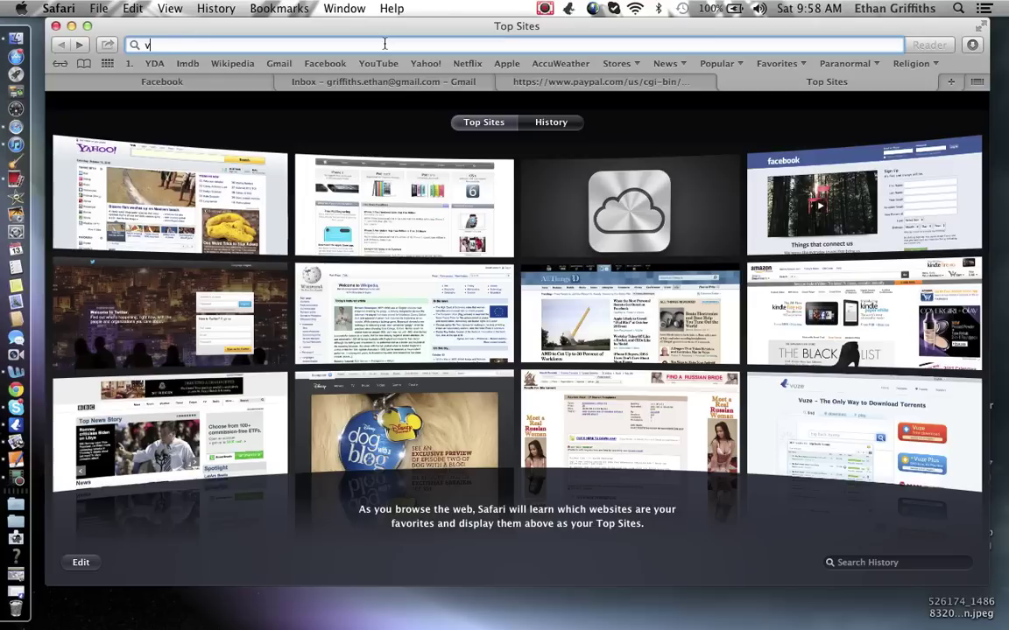
pyautogui.write('vuze.com')
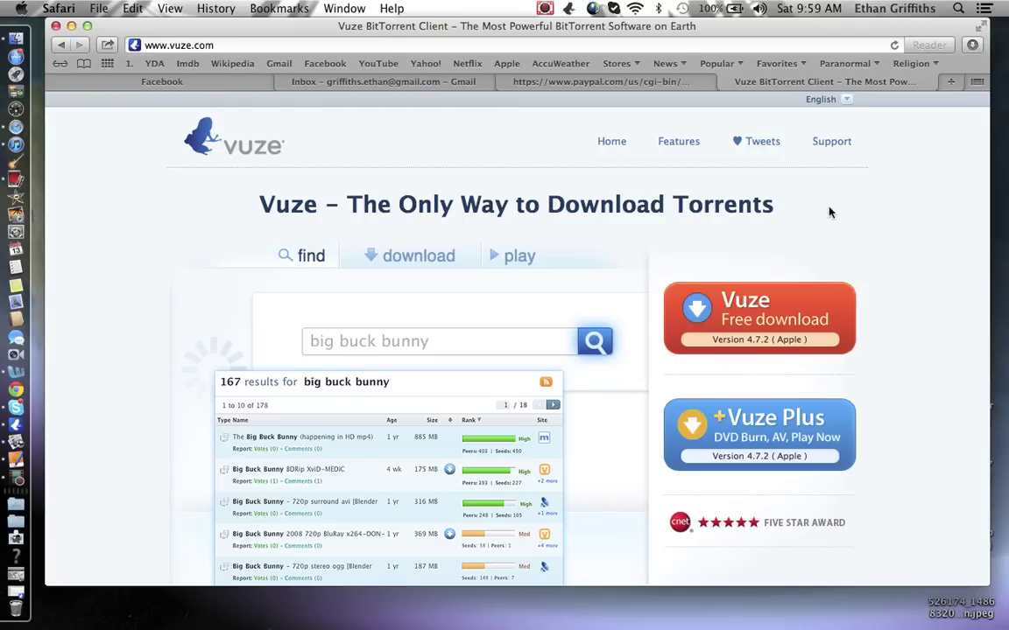
pyautogui.click(696, 314)
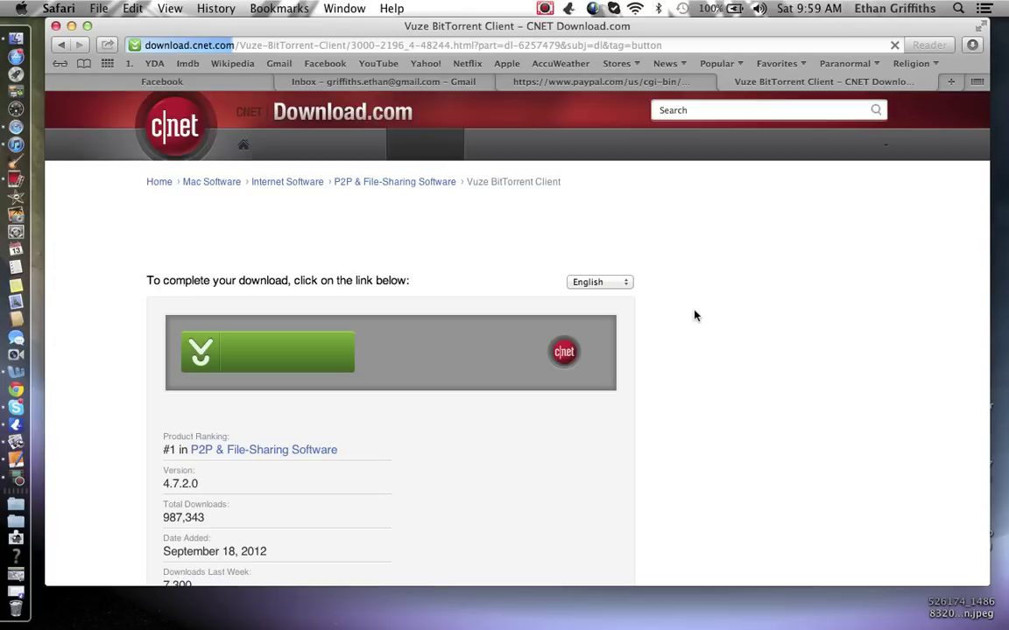
pyautogui.click(212, 358)
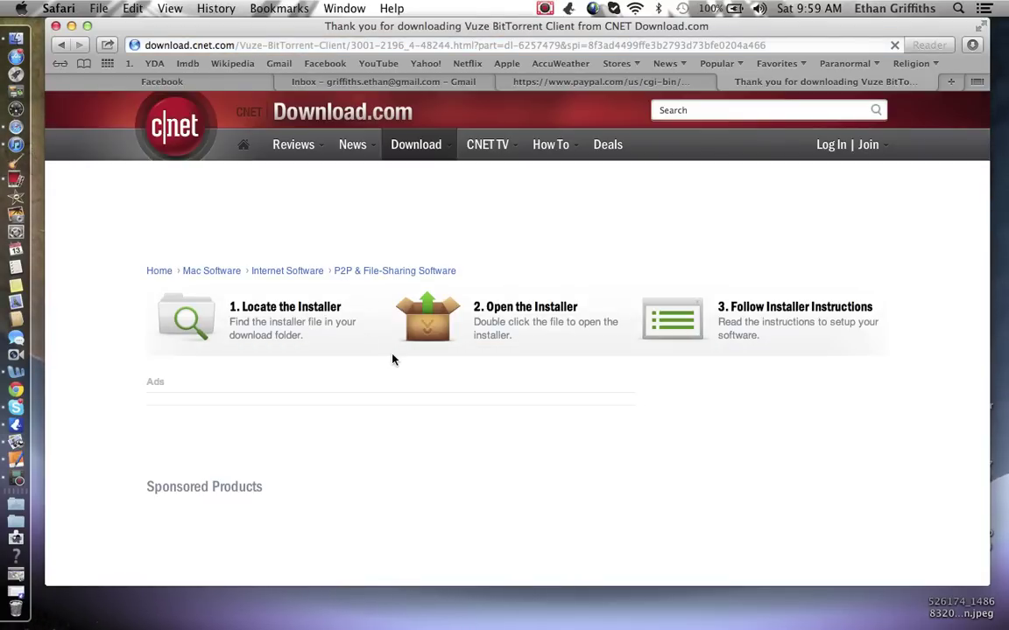
# - Check the browser's download list and stop the running Vuze_Installer.dmg download
pyautogui.click(972, 45)
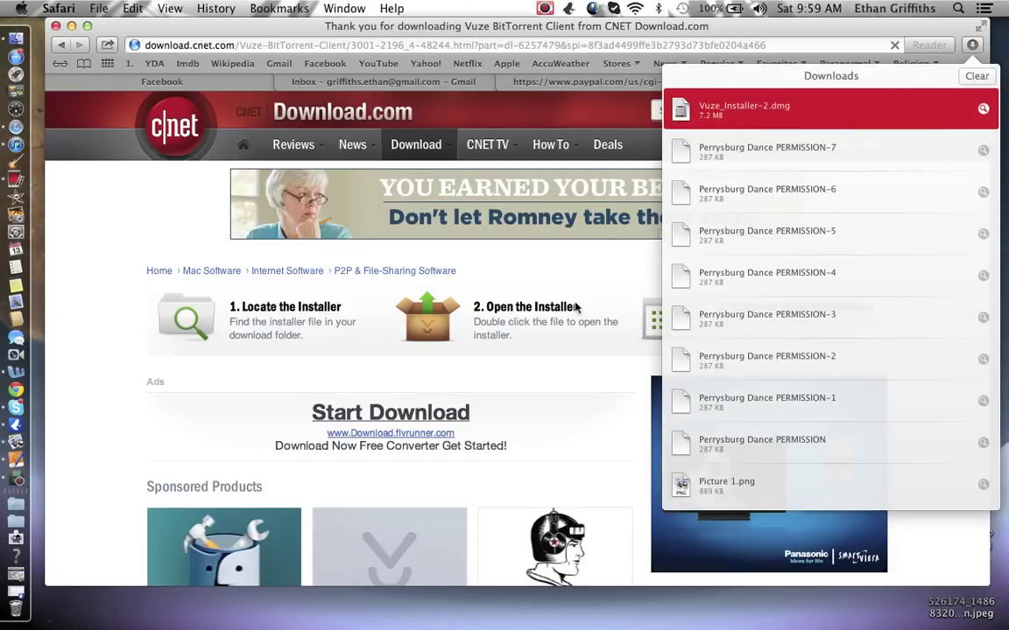
pyautogui.click(585, 265)
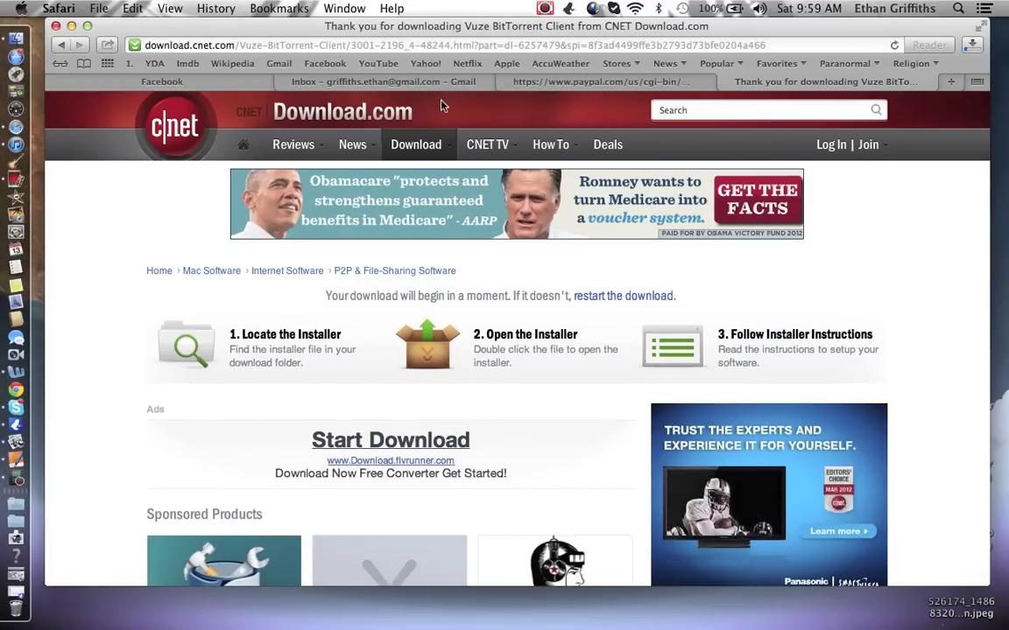
pyautogui.click(971, 44)
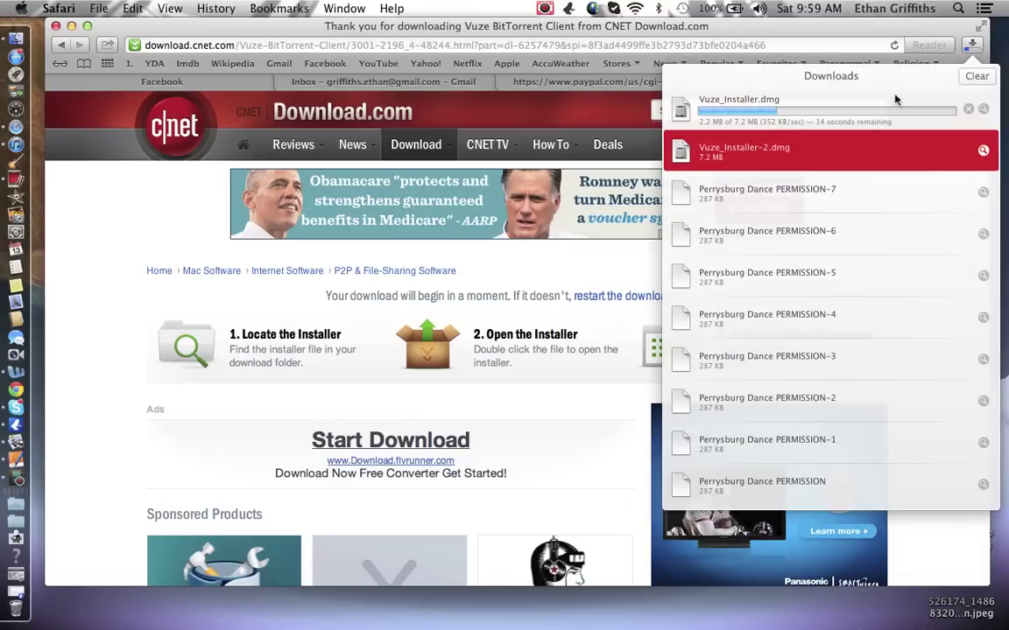
pyautogui.click(968, 110)
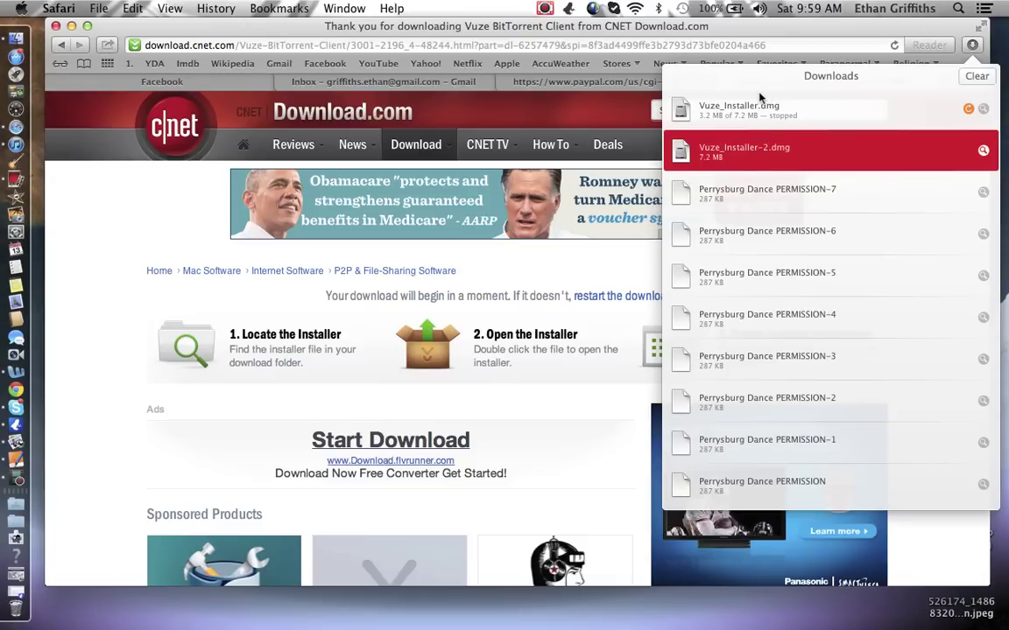
# - Minimize Safari, switch to Vuze and examine the library's incomplete and seeding torrents, including Breaking.Bad.Season.4
pyautogui.click(72, 26)
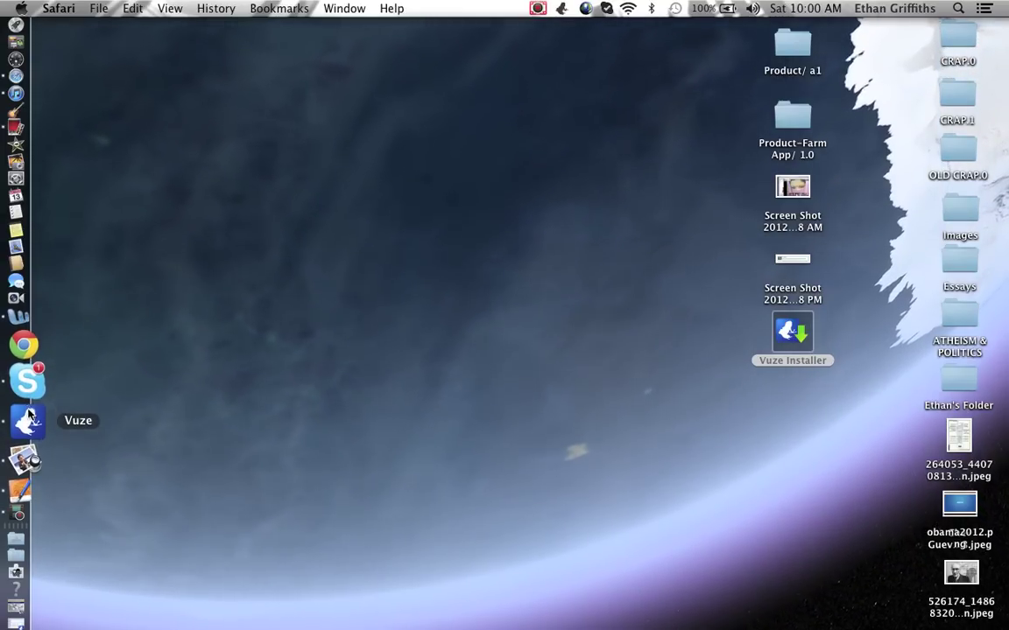
pyautogui.click(29, 414)
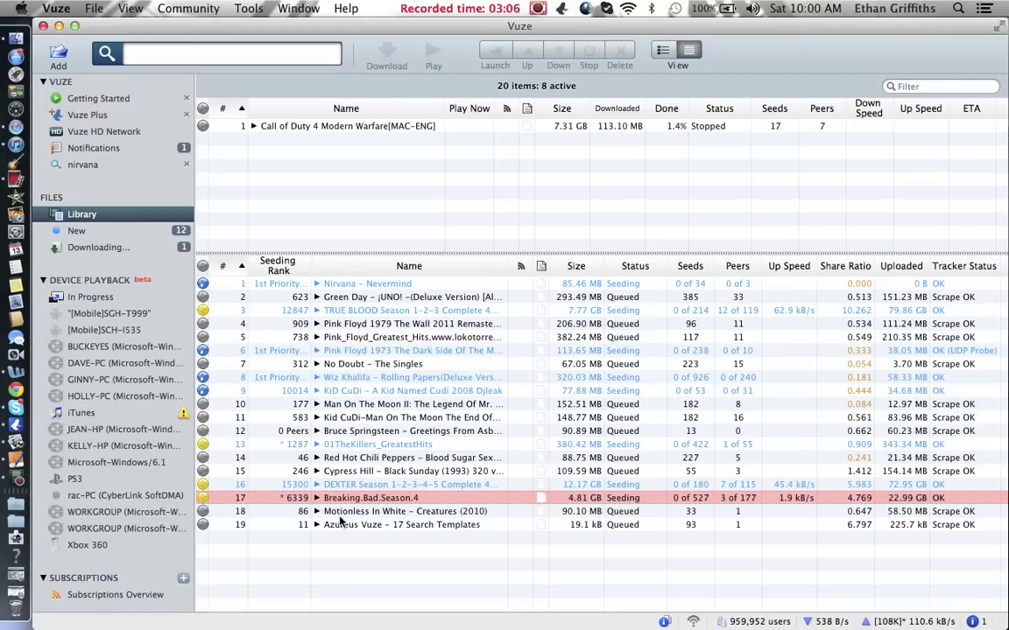
pyautogui.click(371, 556)
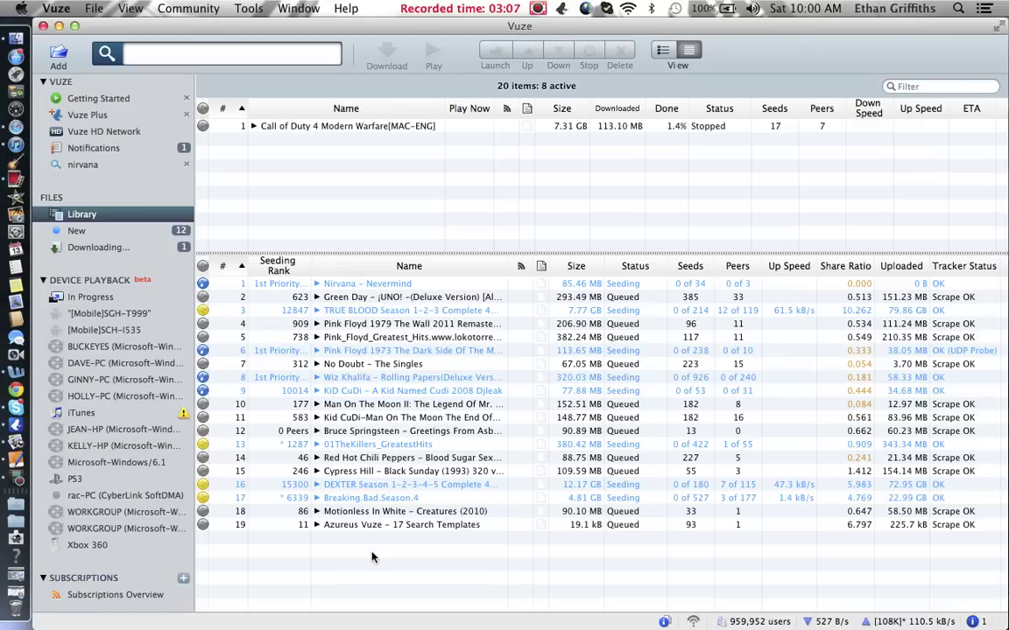
pyautogui.click(330, 285)
pyautogui.press('Down')
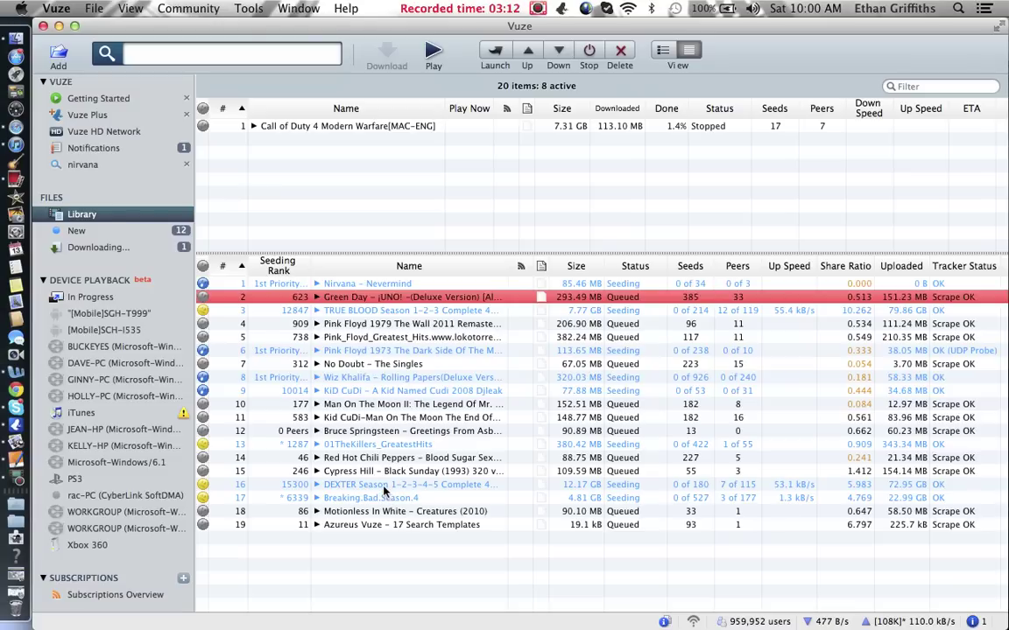
pyautogui.click(383, 485)
pyautogui.press('Down')
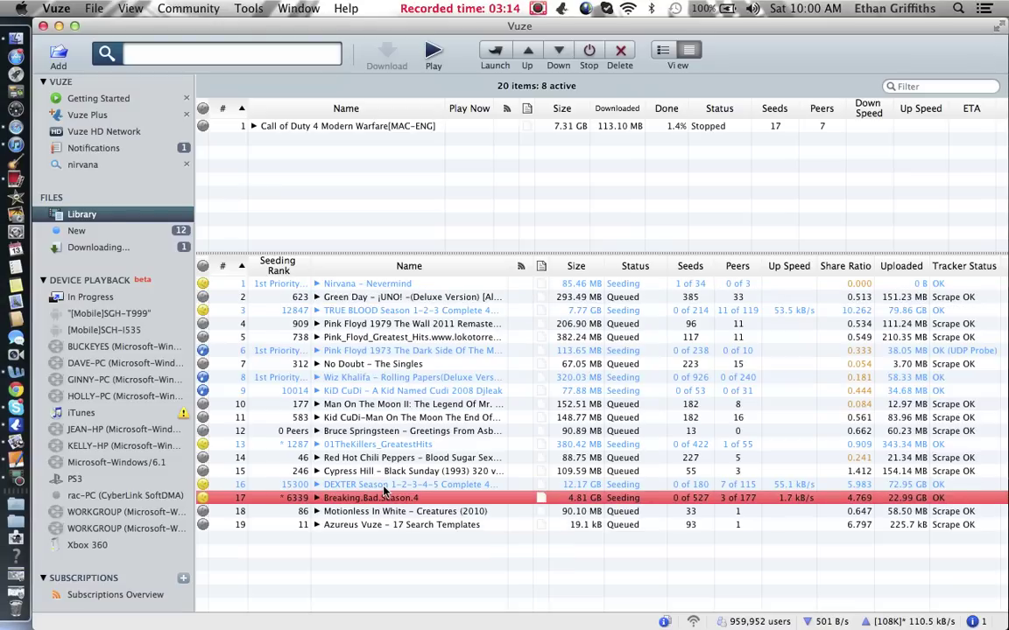
pyautogui.click(344, 128)
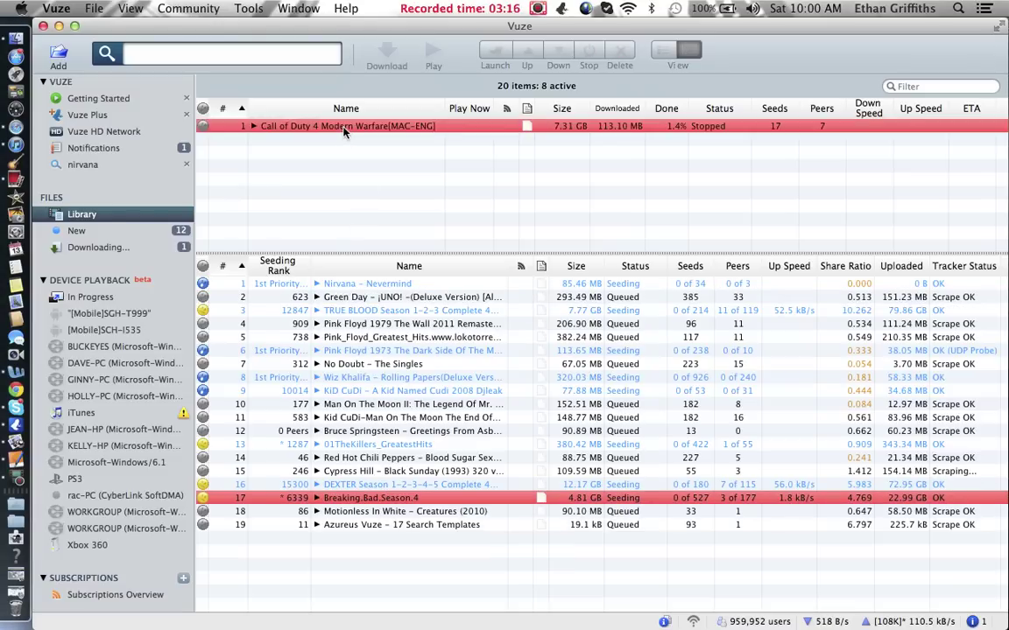
pyautogui.click(419, 221)
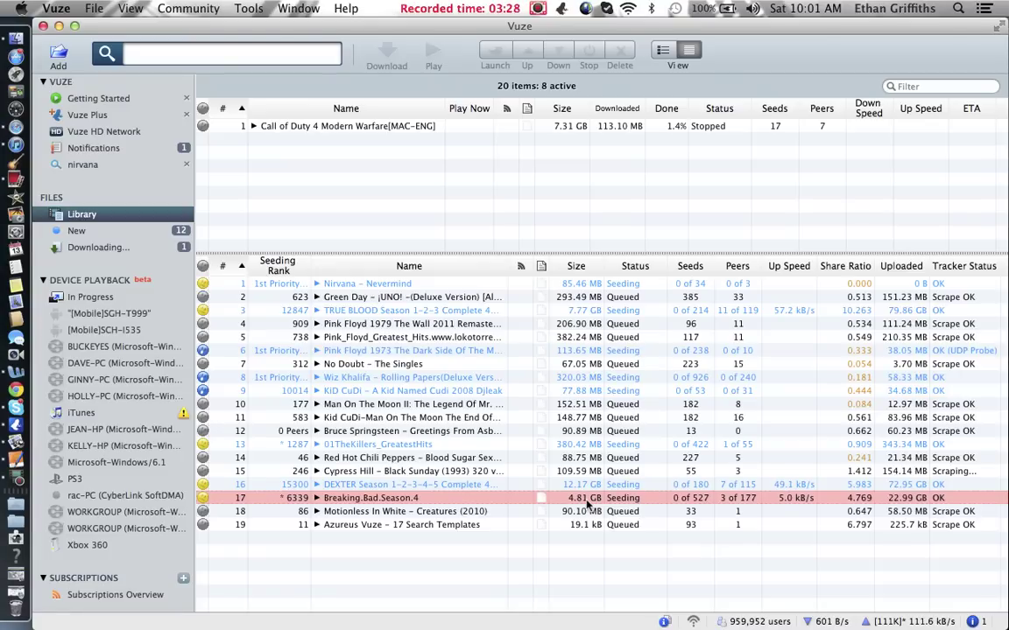
pyautogui.click(393, 499)
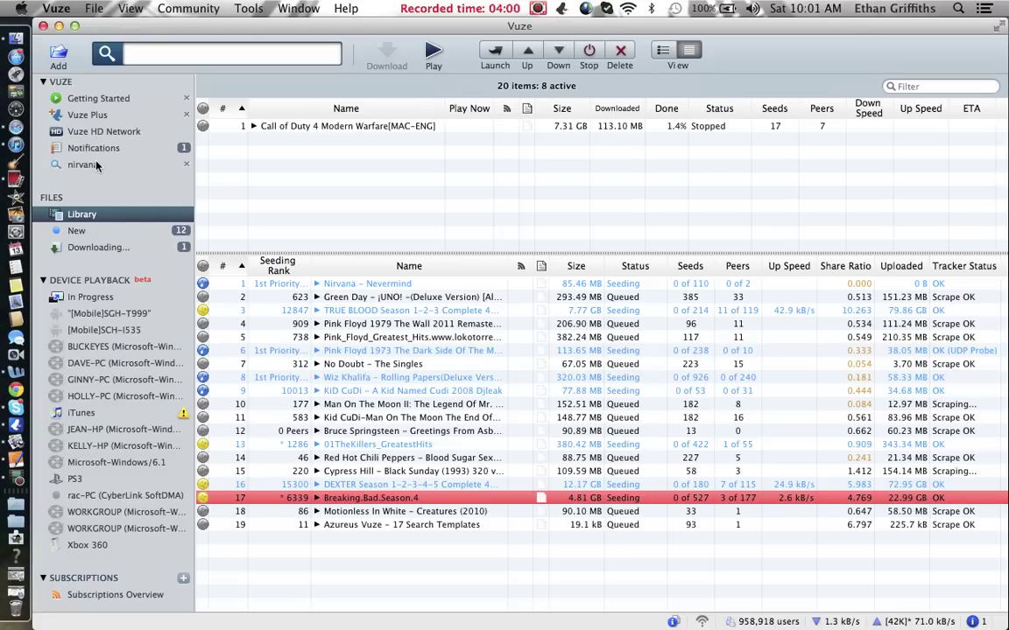
# - Open the web results of the existing nirvana search and run a new search for "asking alexandria"
pyautogui.click(96, 167)
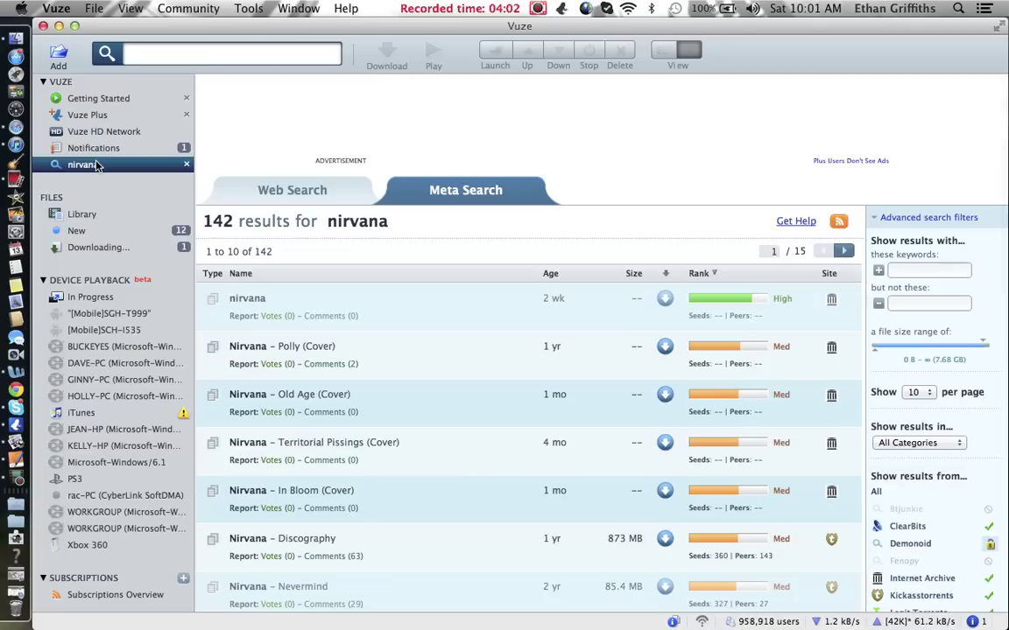
pyautogui.click(324, 202)
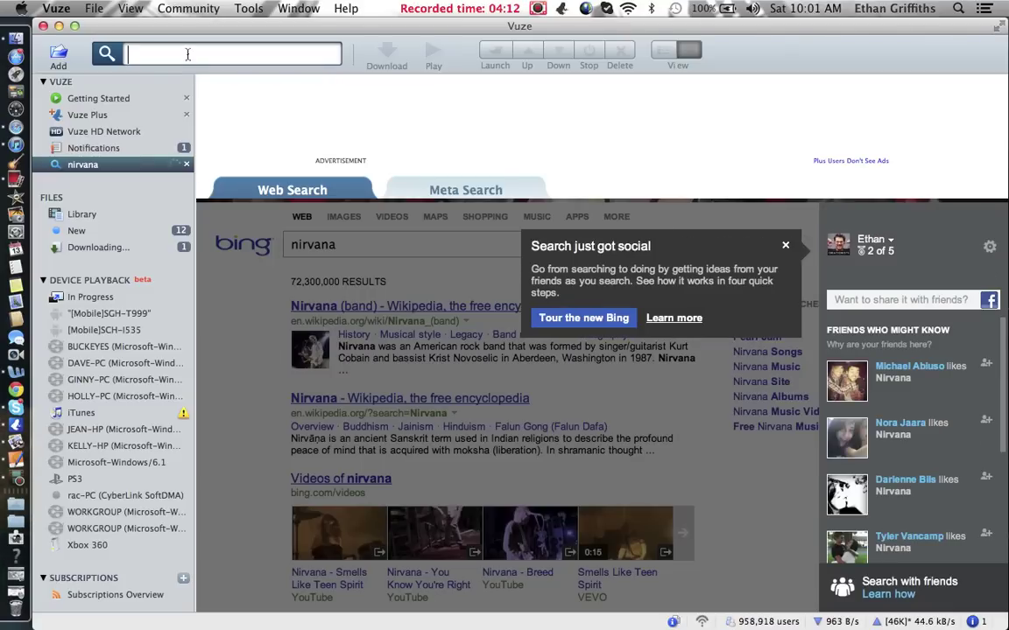
pyautogui.click(188, 54)
pyautogui.write('aski')
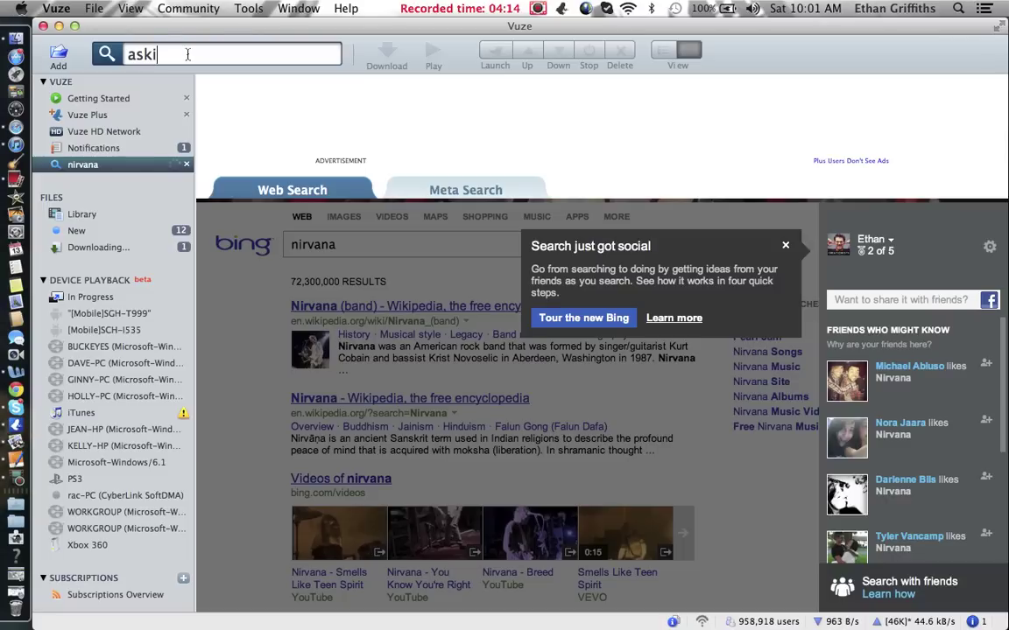
pyautogui.write('ng alexandria')
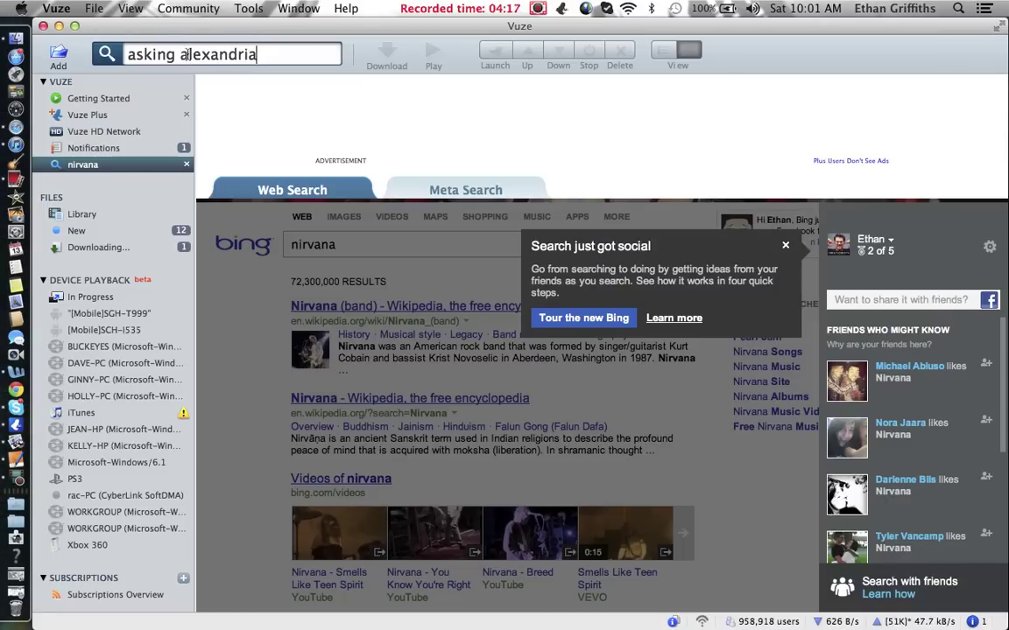
pyautogui.press('Return')
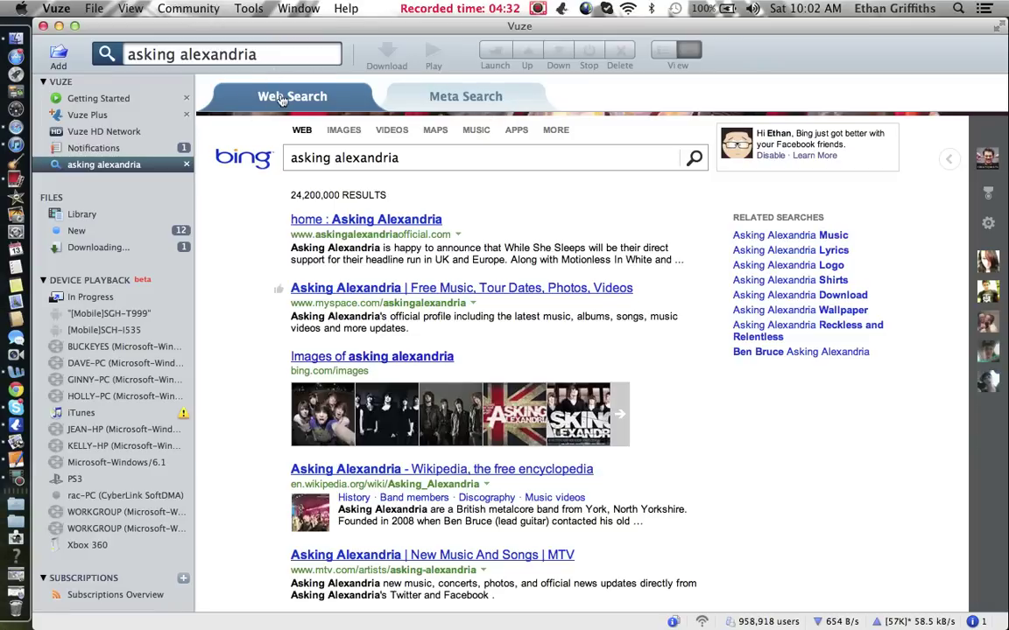
# - Show the Meta Search results for asking alexandria and examine the torrents' ranks, sizes and source sites
pyautogui.click(525, 104)
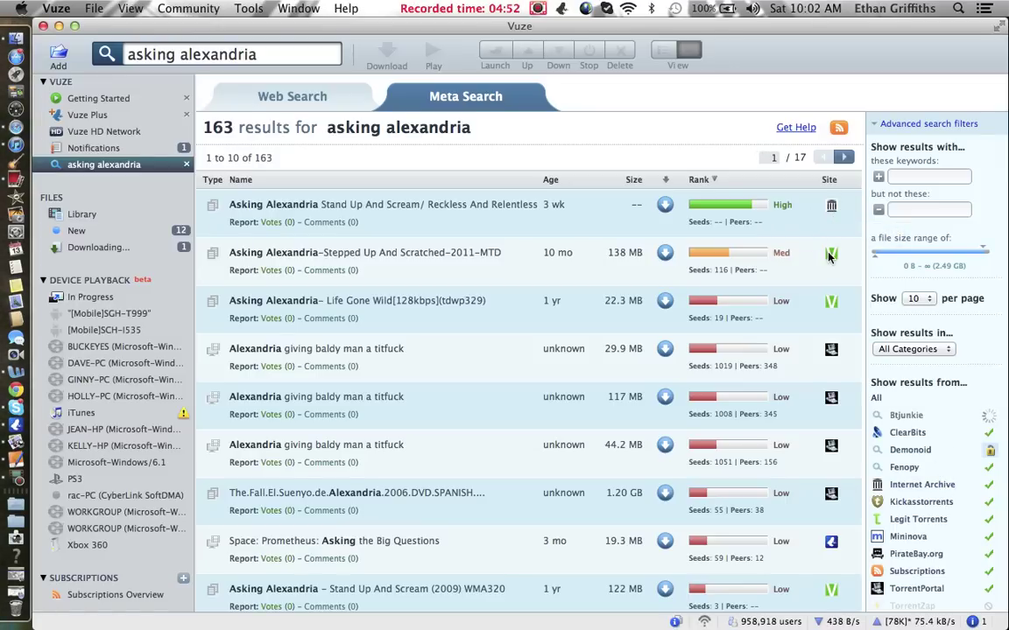
pyautogui.scroll(-3, 915, 544)
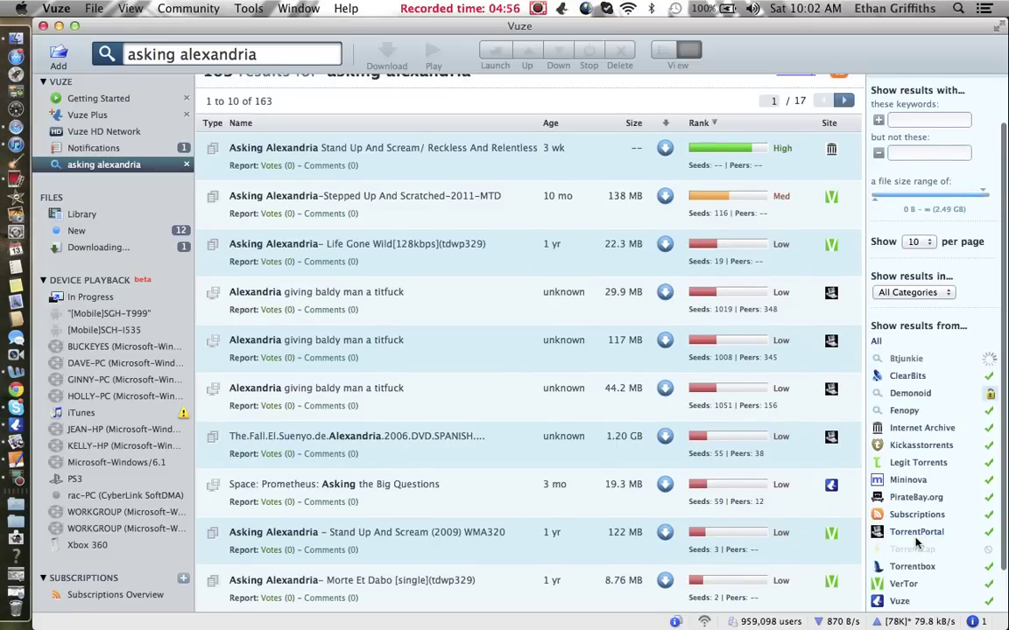
pyautogui.scroll(3, 915, 539)
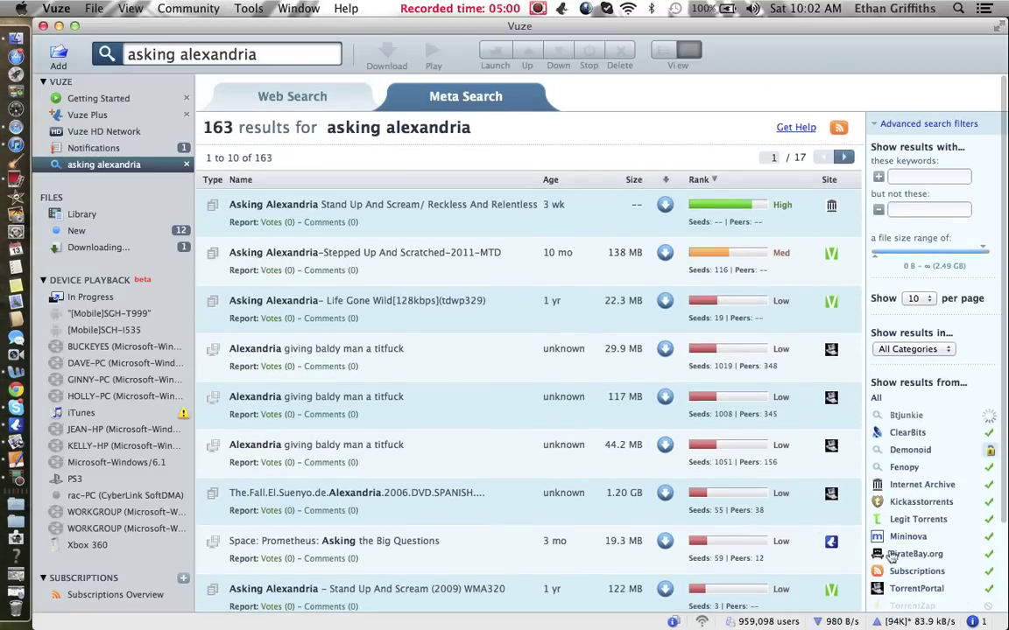
pyautogui.scroll(-3, 787, 534)
pyautogui.scroll(-2, 786, 503)
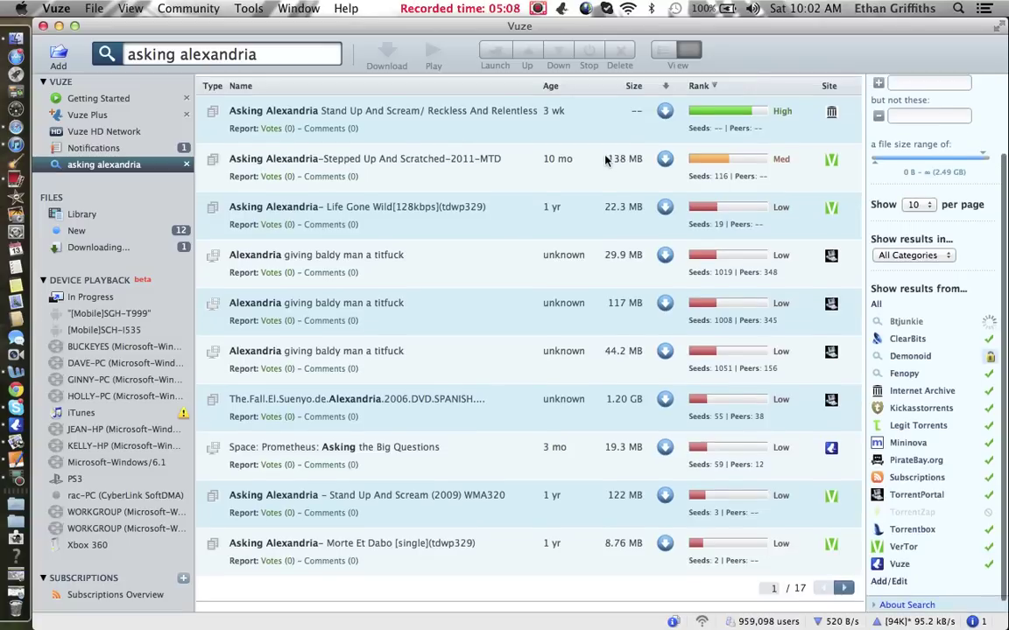
pyautogui.scroll(5, 606, 159)
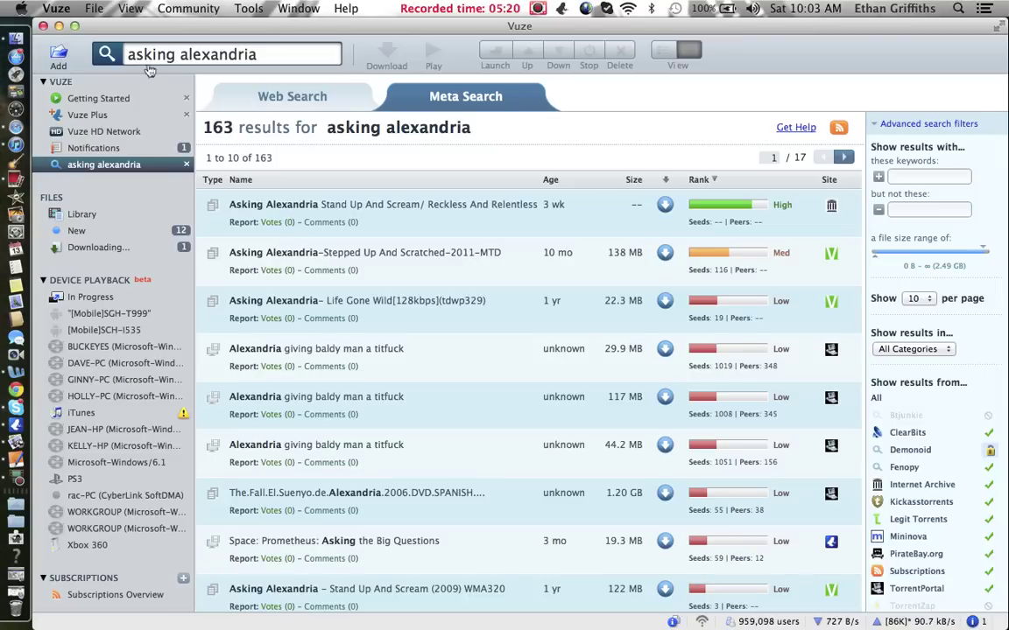
# - Minimize Vuze, switch to Safari and search Google for "vuze templates" in a new tab
pyautogui.click(59, 25)
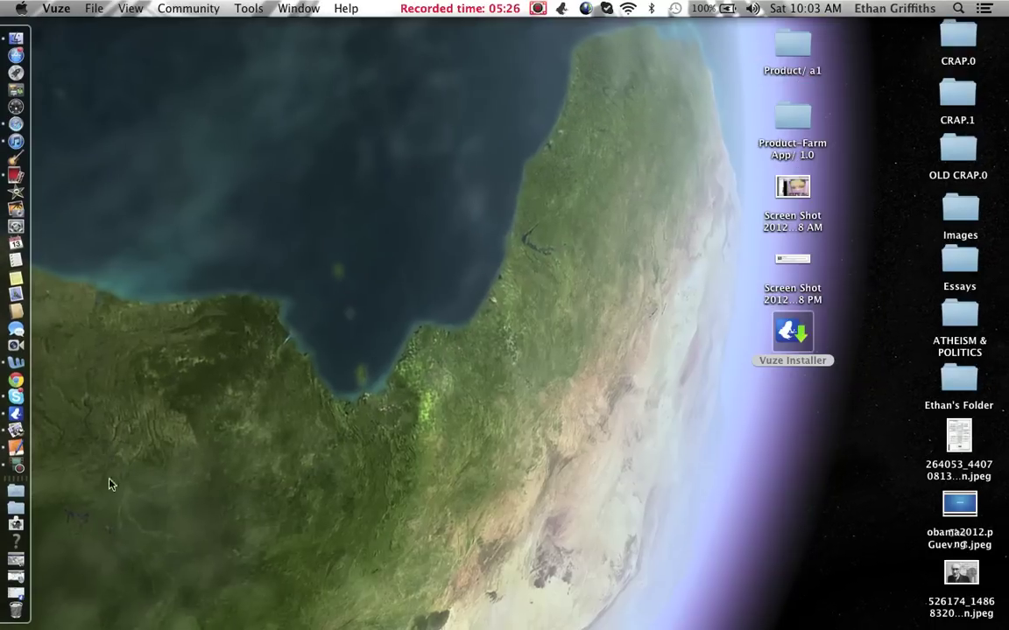
pyautogui.click(30, 568)
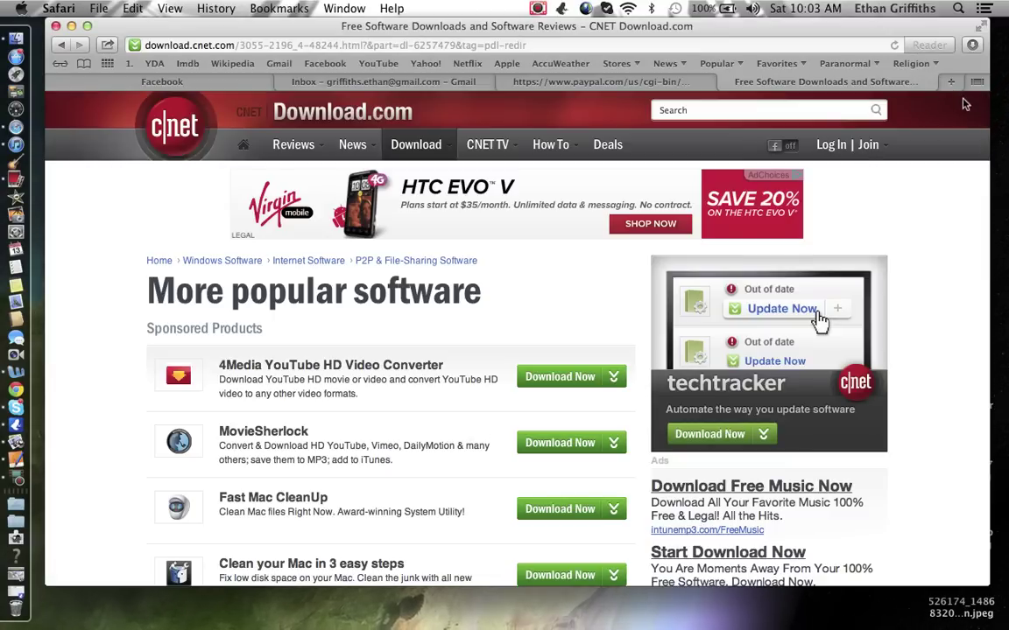
pyautogui.click(950, 83)
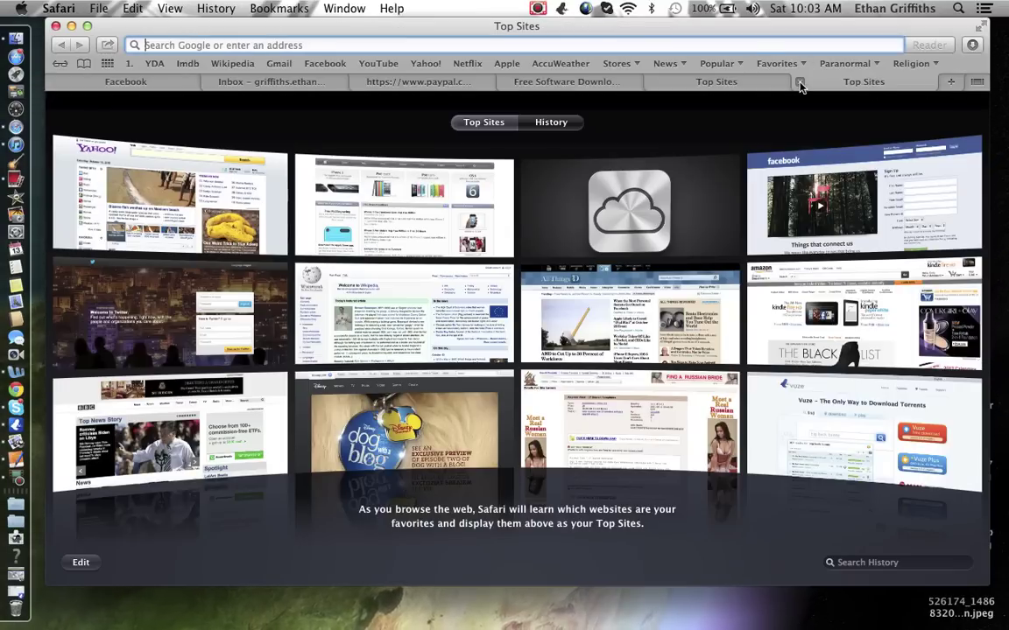
pyautogui.write('vu')
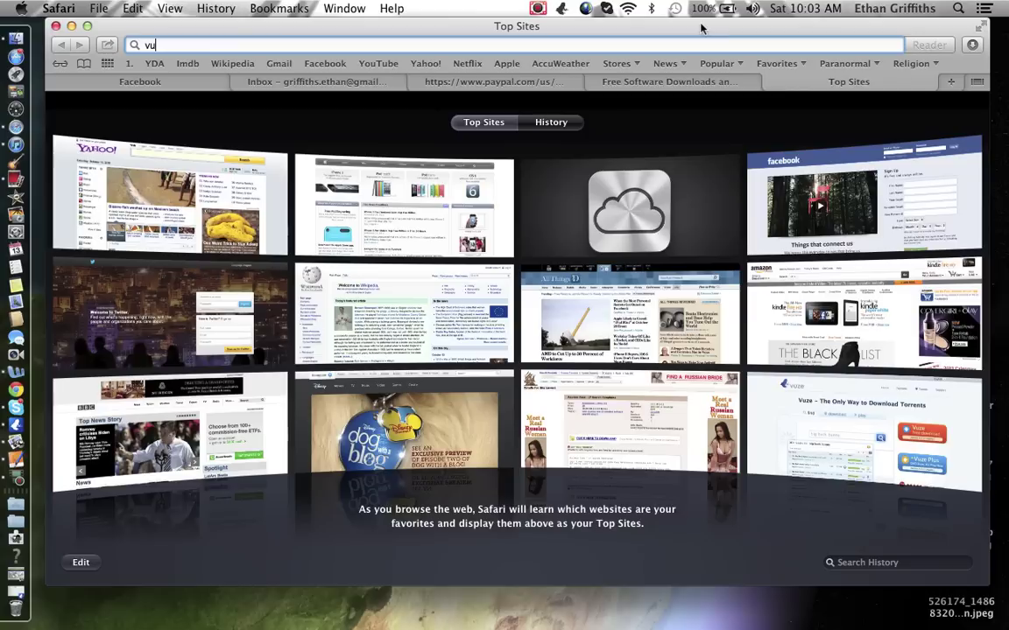
pyautogui.write('ze templat')
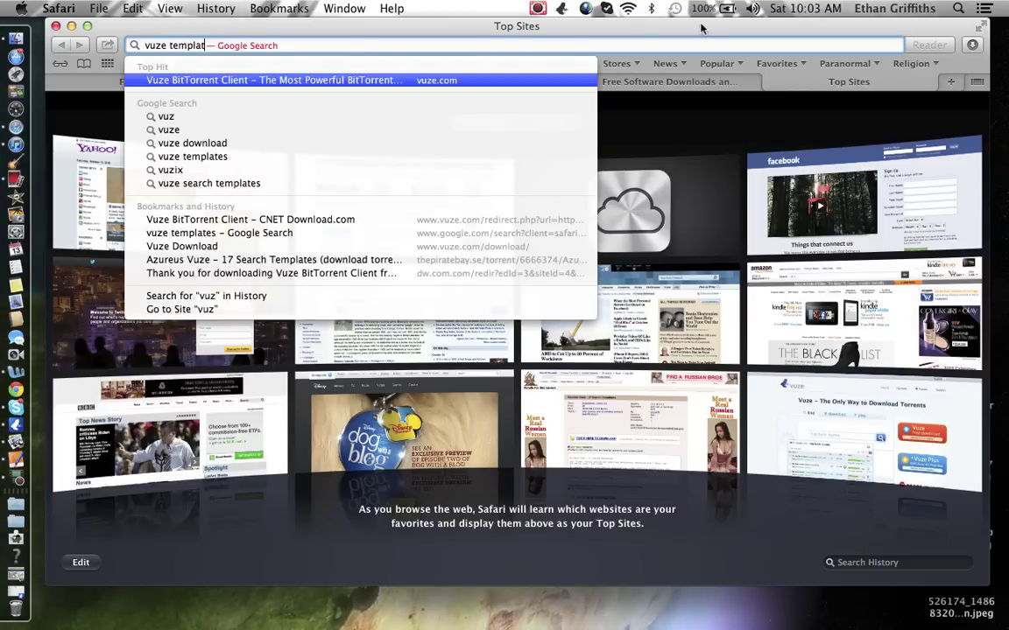
pyautogui.write('es]')
pyautogui.press('Return')
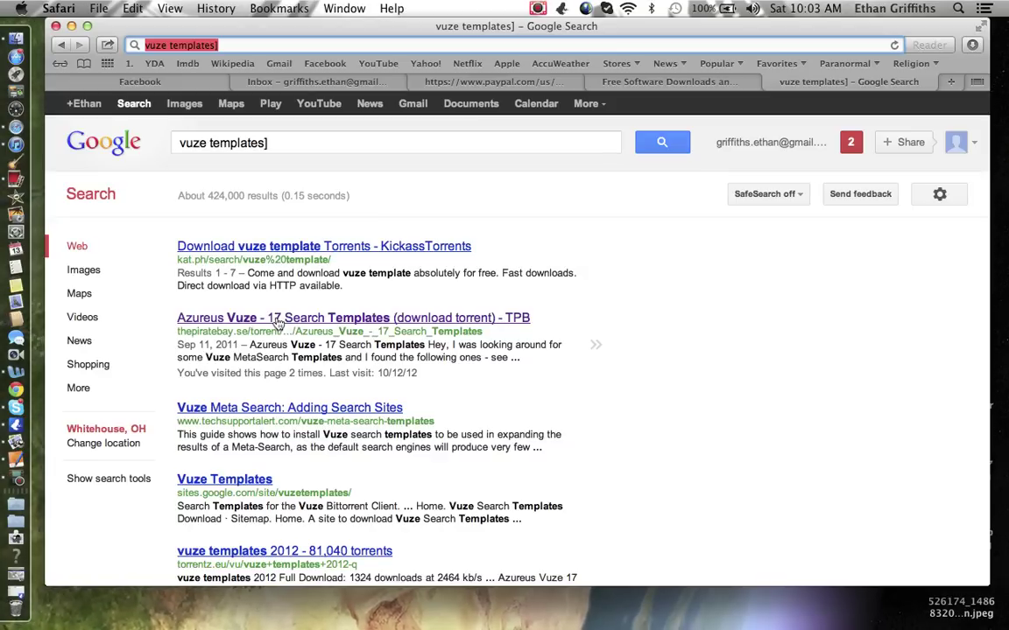
# - Open the "Azureus Vuze - 17 Search Templates" torrent result and review its description and comments
pyautogui.click(278, 318)
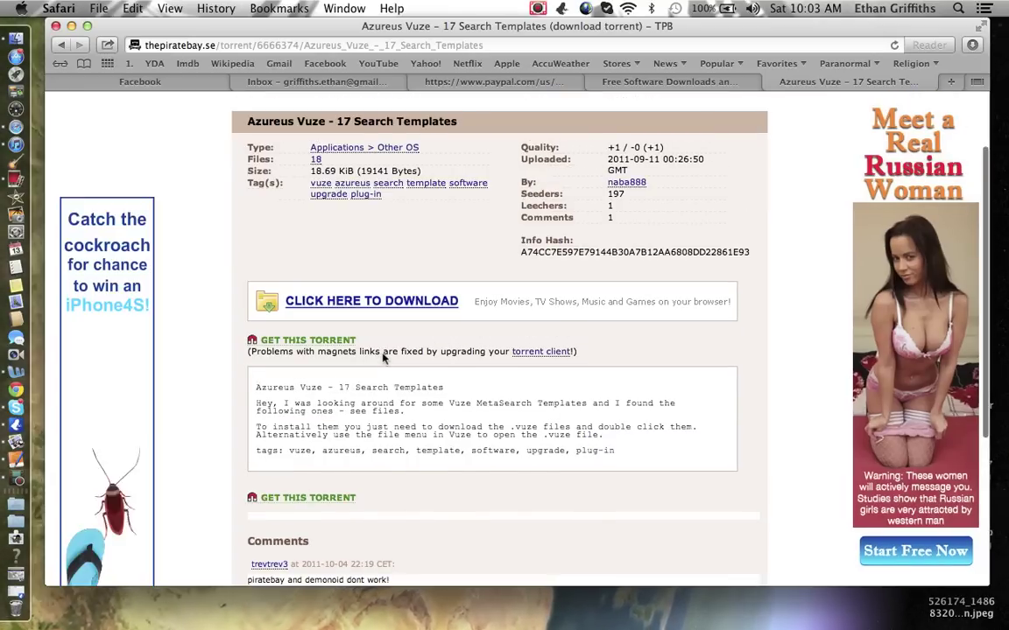
pyautogui.scroll(-3, 382, 355)
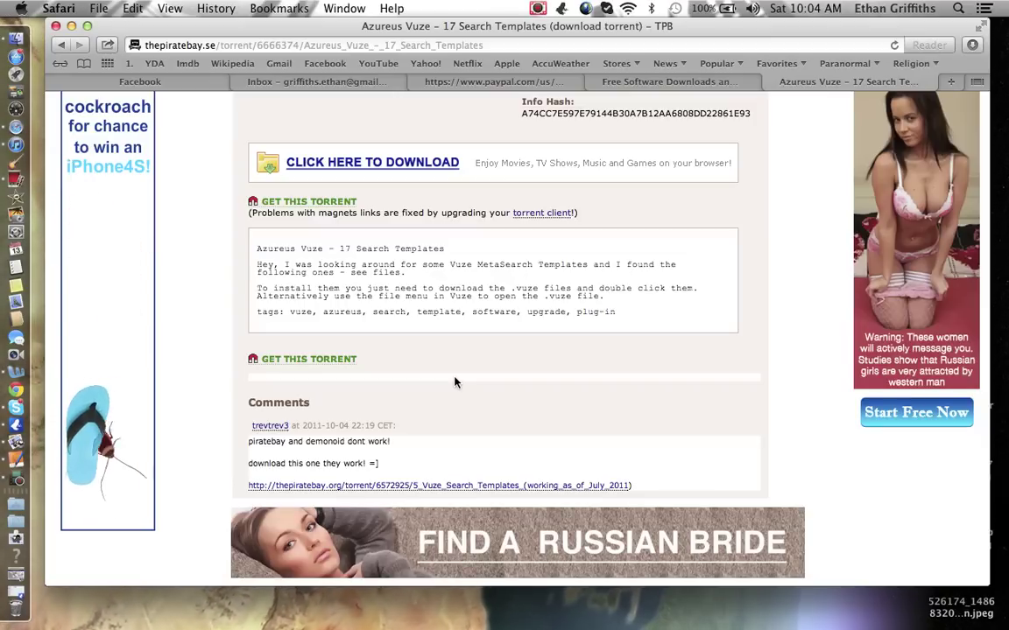
# - Minimize Safari, switch back to Vuze and review the list of sites supplying the asking alexandria results
pyautogui.click(971, 44)
pyautogui.click(971, 44)
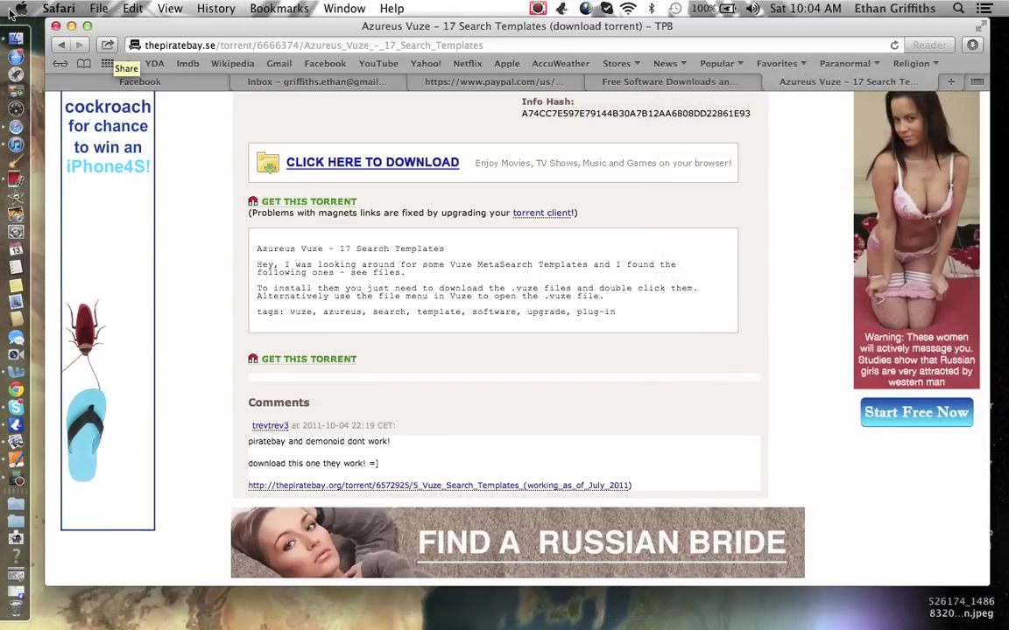
pyautogui.click(72, 25)
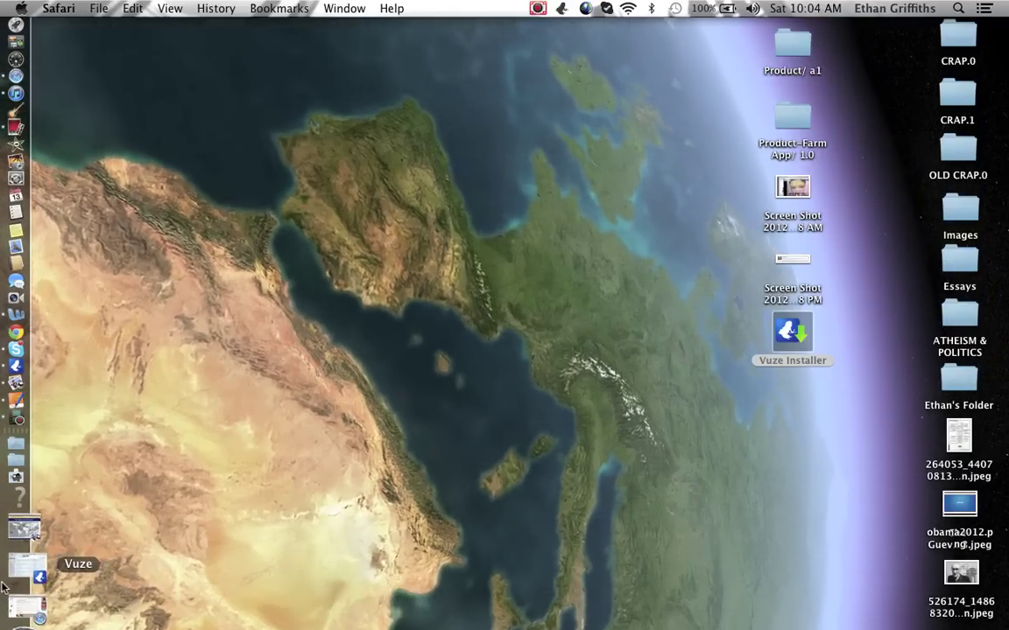
pyautogui.click(7, 580)
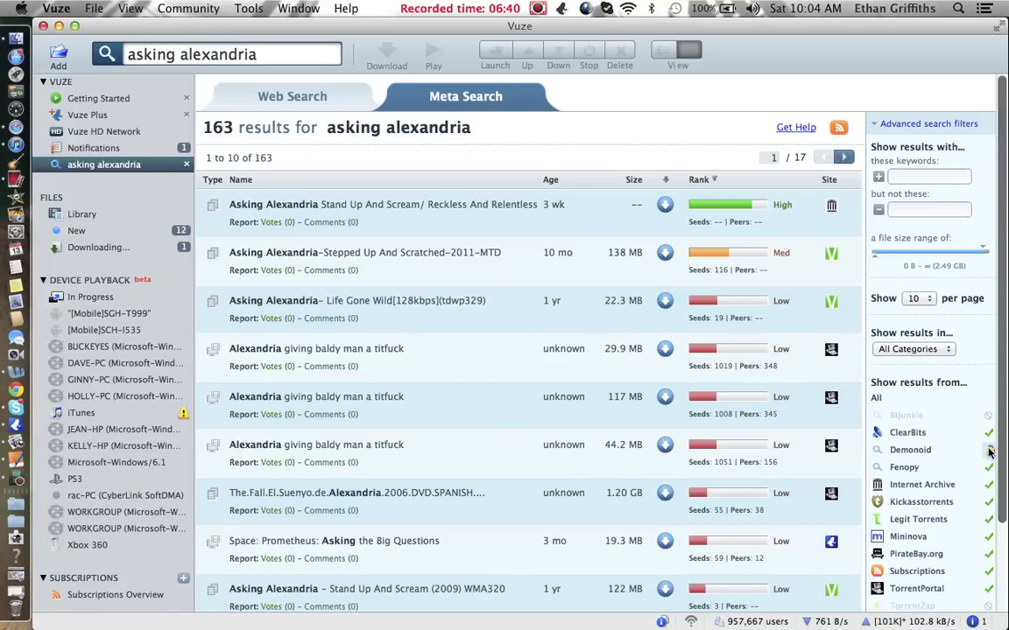
pyautogui.scroll(-3, 987, 464)
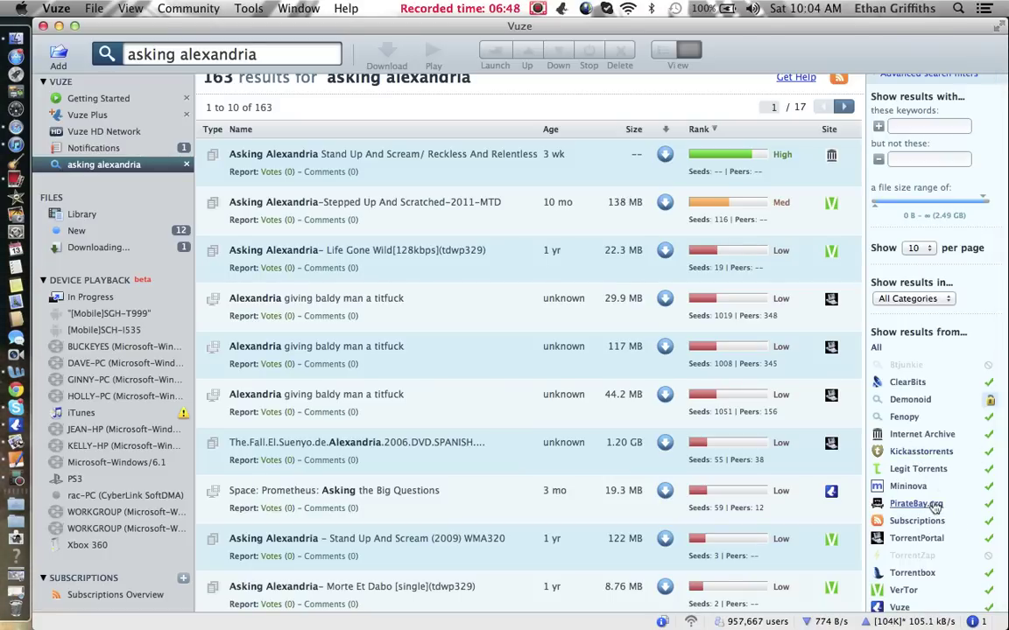
pyautogui.scroll(3, 560, 324)
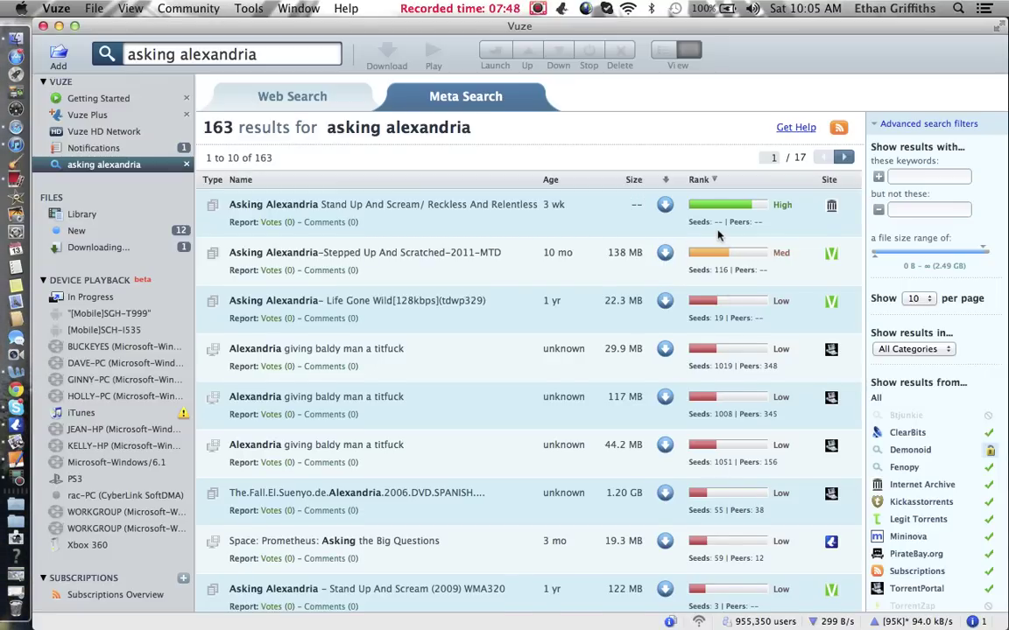
# - Download the "Asking Alexandria- Life Gone Wild[128kbps](tdwp329)" torrent from the search results and show the active downloads
pyautogui.scroll(-1, 718, 234)
pyautogui.scroll(-5, 717, 235)
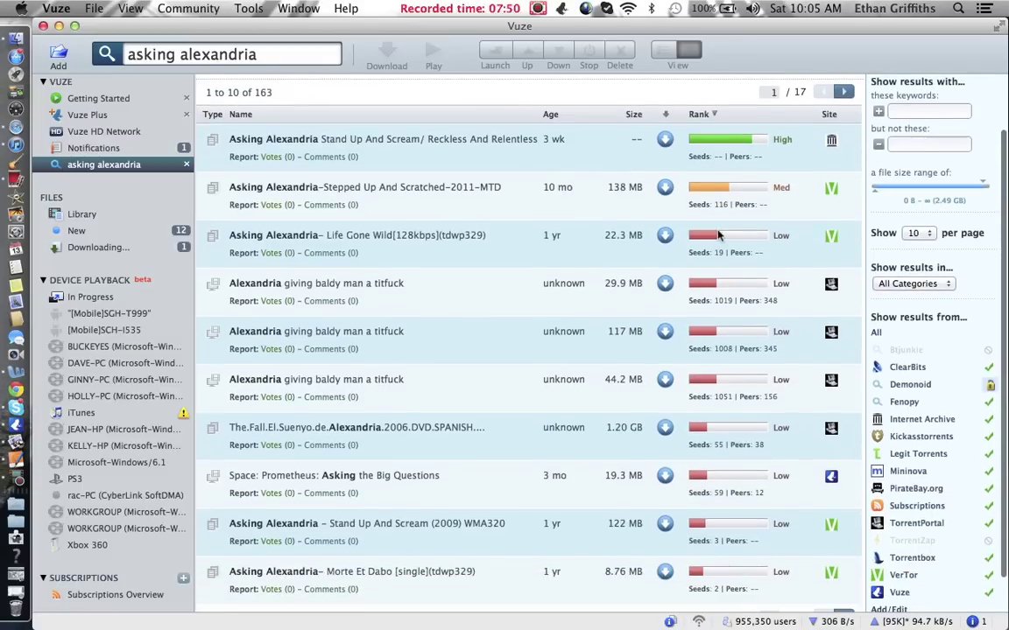
pyautogui.scroll(-2, 718, 235)
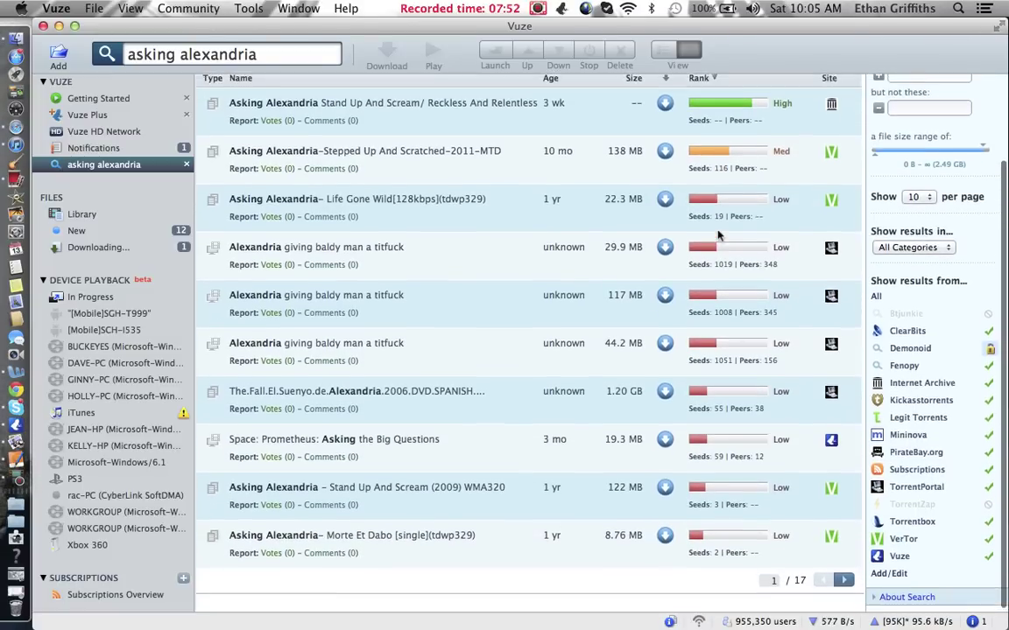
pyautogui.scroll(4, 743, 378)
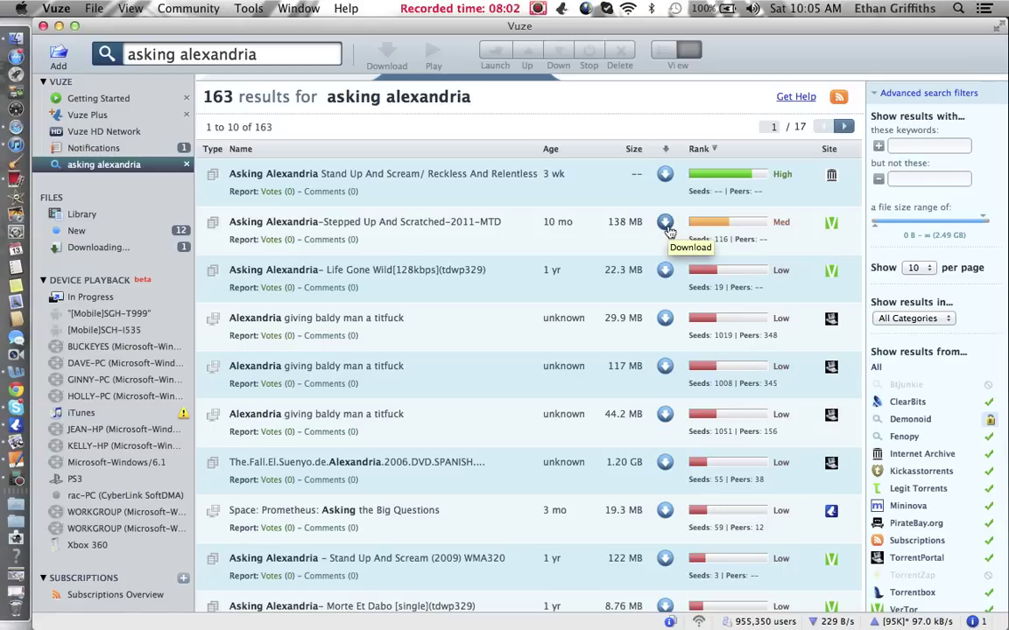
pyautogui.click(664, 273)
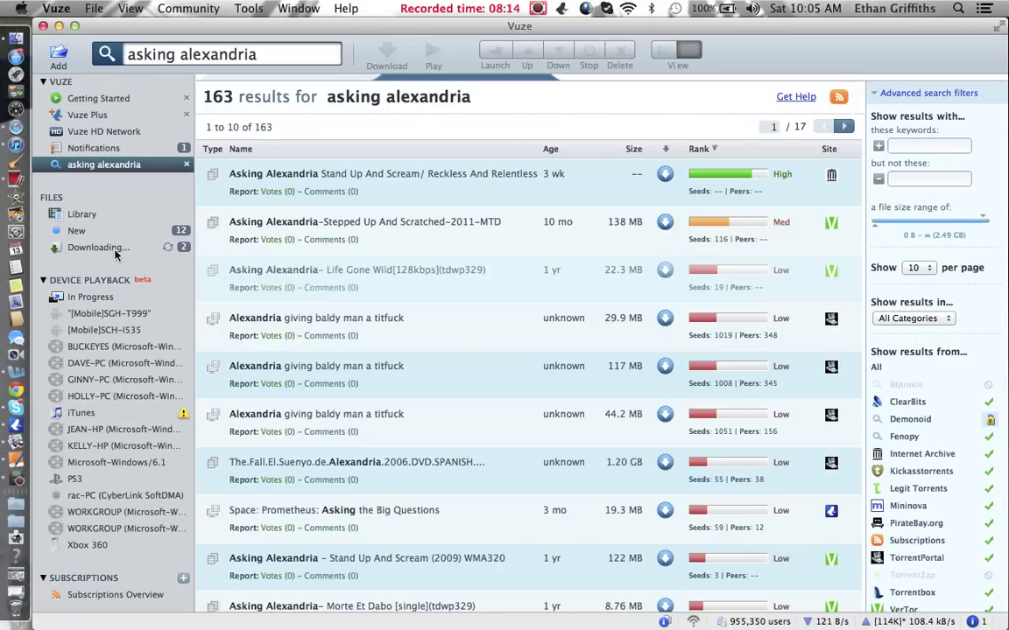
pyautogui.click(100, 249)
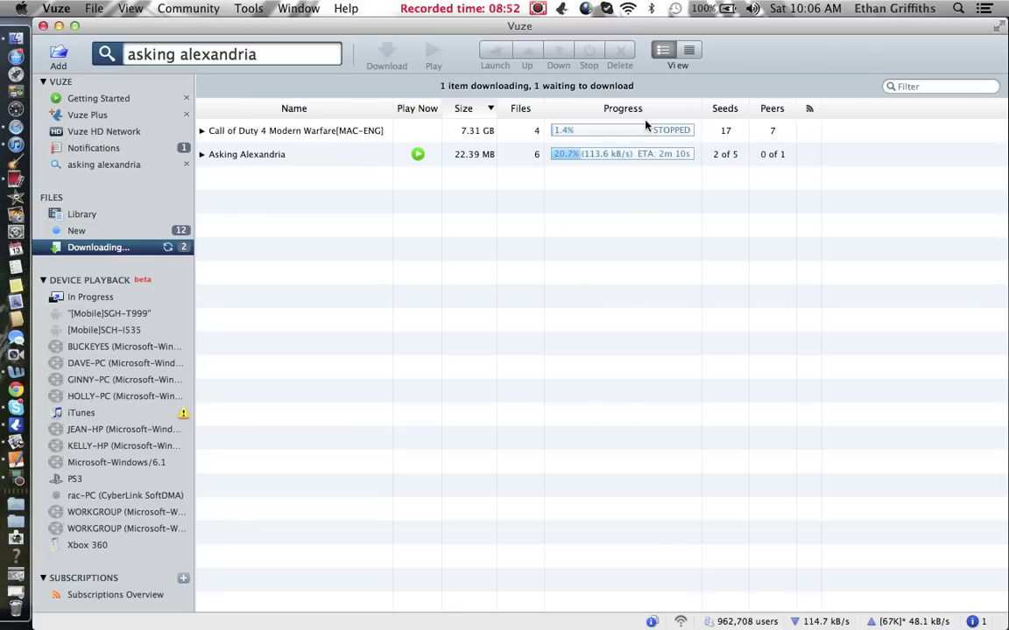
pyautogui.click(537, 8)
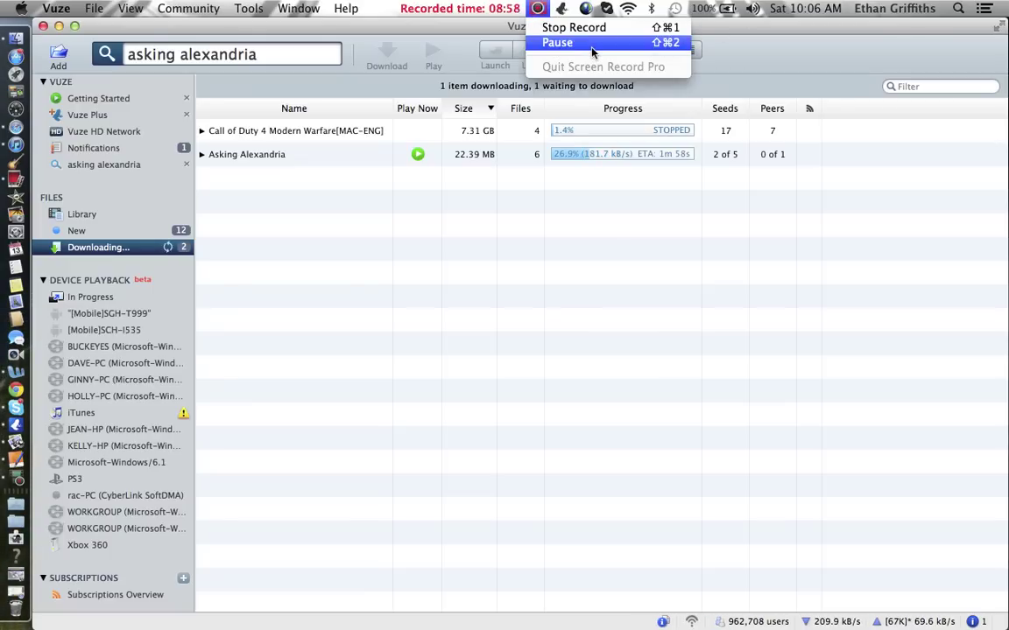
pyautogui.click(592, 49)
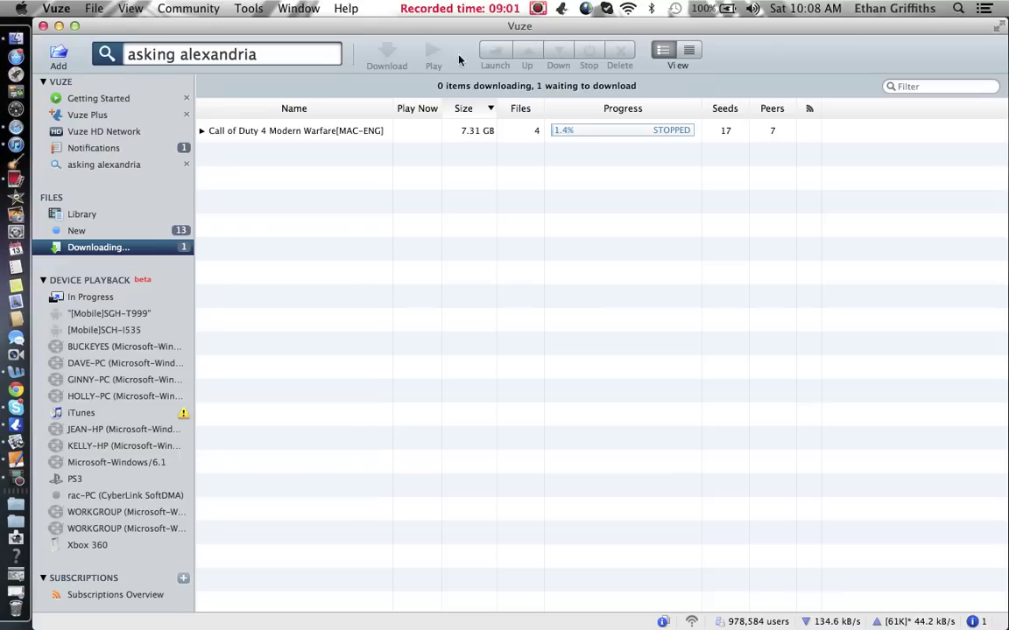
# - Show the newly completed downloads and expand the Asking Alexandria torrent to list its tracks
pyautogui.click(147, 232)
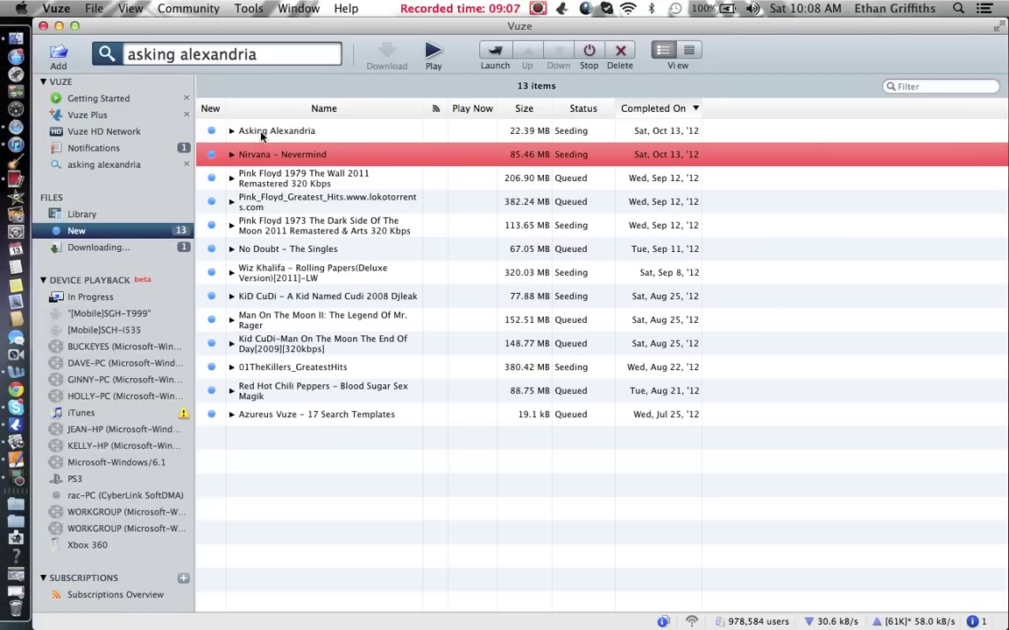
pyautogui.click(225, 131)
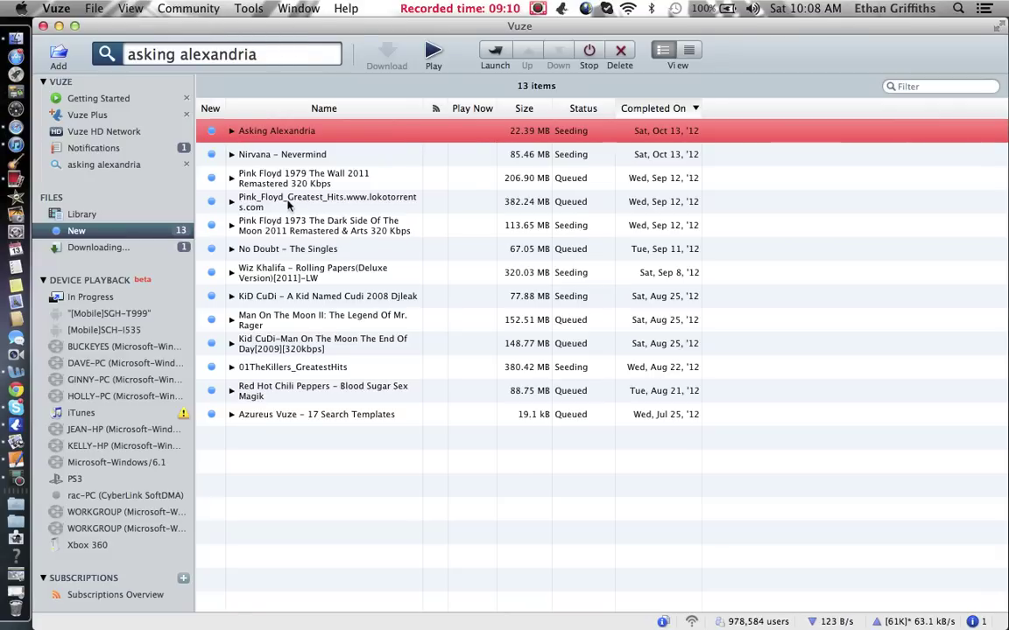
pyautogui.click(291, 156)
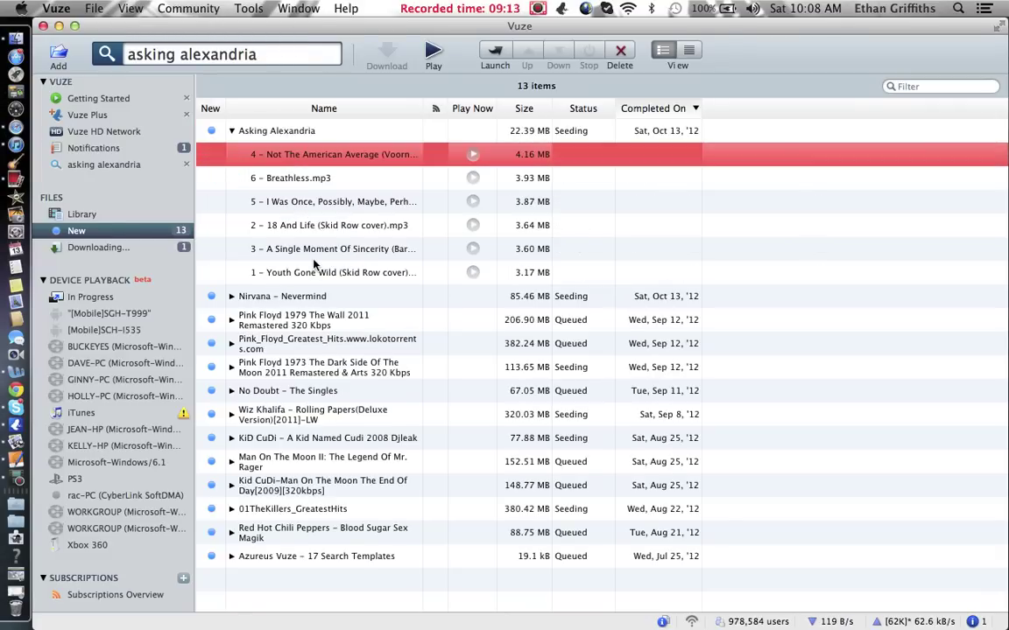
# - Step through the individual tracks inside the Asking Alexandria torrent, and collapse its file list
pyautogui.press('Down')
pyautogui.press('Down')
pyautogui.press('Down')
pyautogui.press('Down')
pyautogui.press('Down')
pyautogui.press('Down')
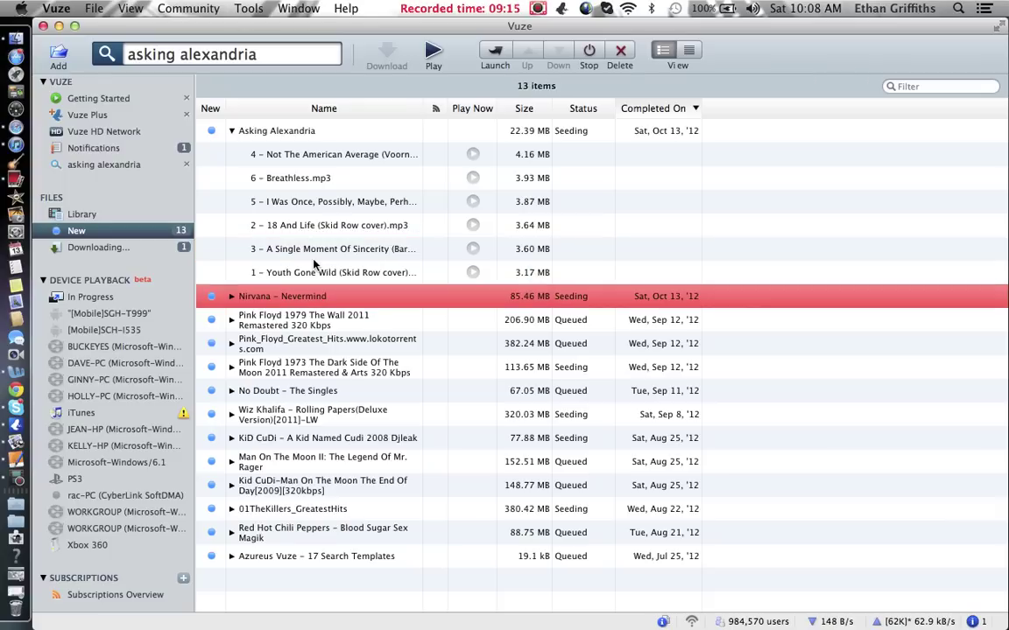
pyautogui.press('Up')
pyautogui.press('Up')
pyautogui.press('Up')
pyautogui.press('Up')
pyautogui.press('Up')
pyautogui.press('Up')
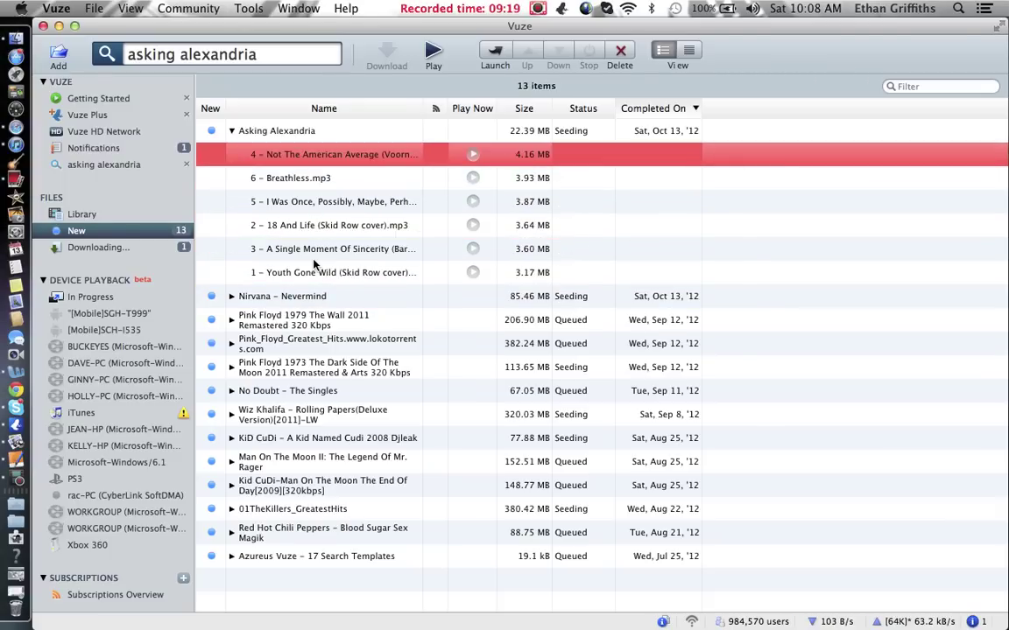
pyautogui.press('Up')
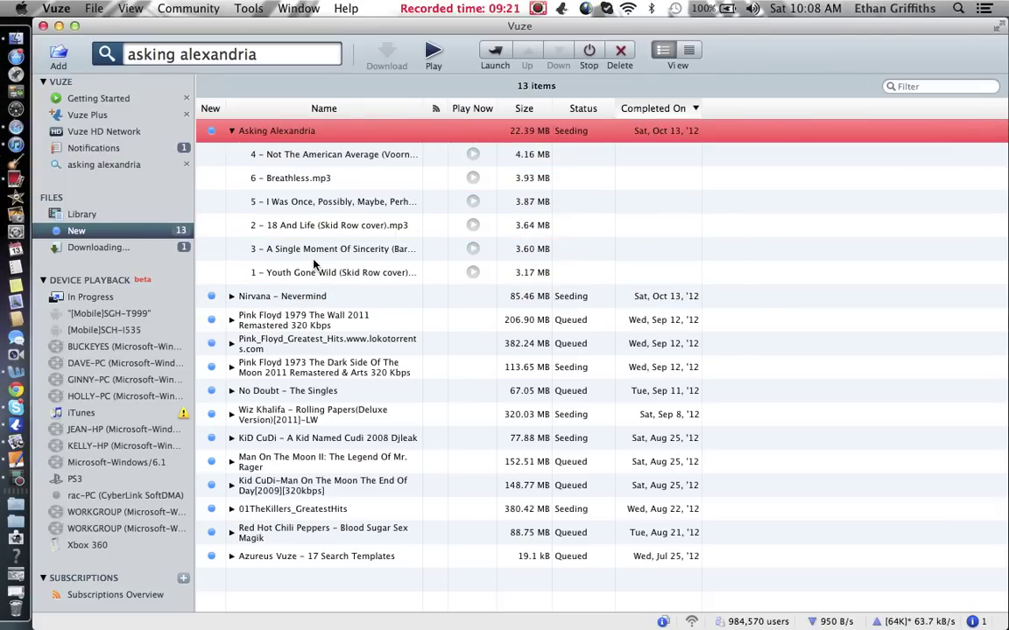
pyautogui.press('Down')
pyautogui.press('Down')
pyautogui.press('Down')
pyautogui.press('Down')
pyautogui.press('Down')
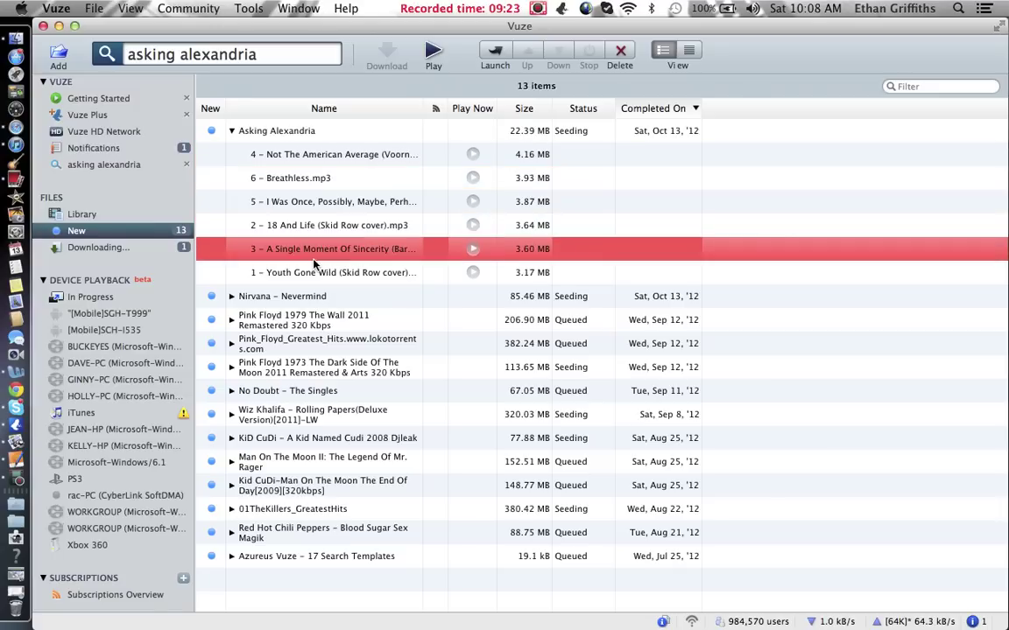
pyautogui.press('Down')
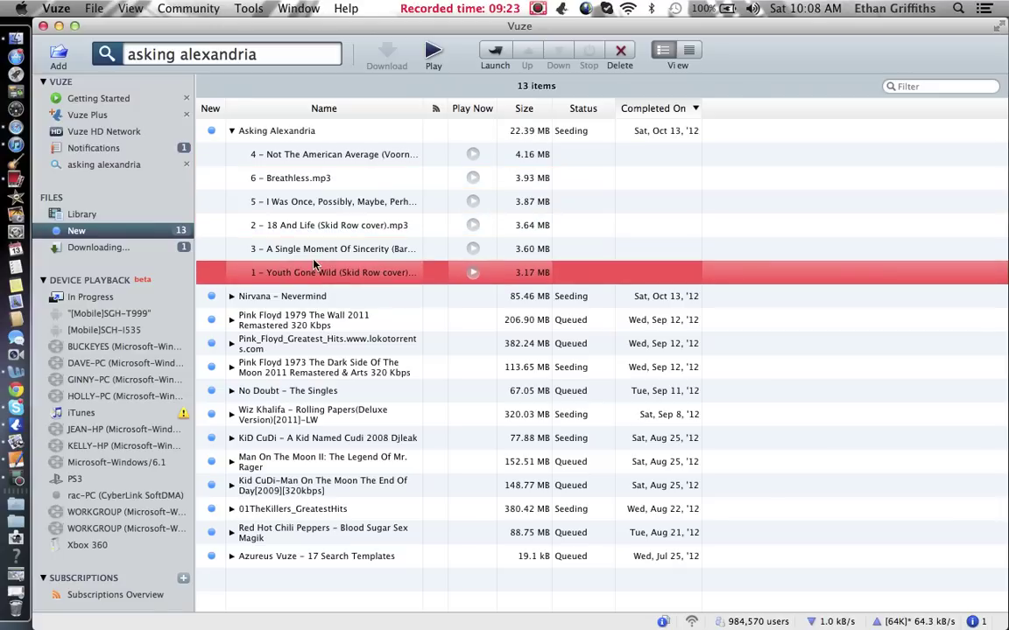
pyautogui.click(230, 131)
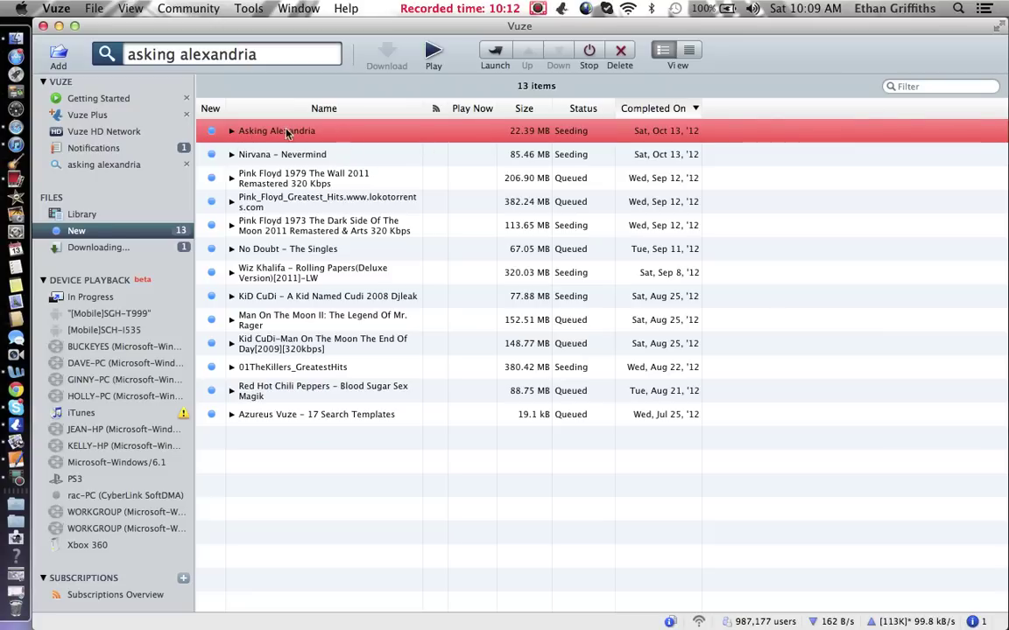
pyautogui.moveTo(261, 129); pyautogui.dragTo(322, 475)
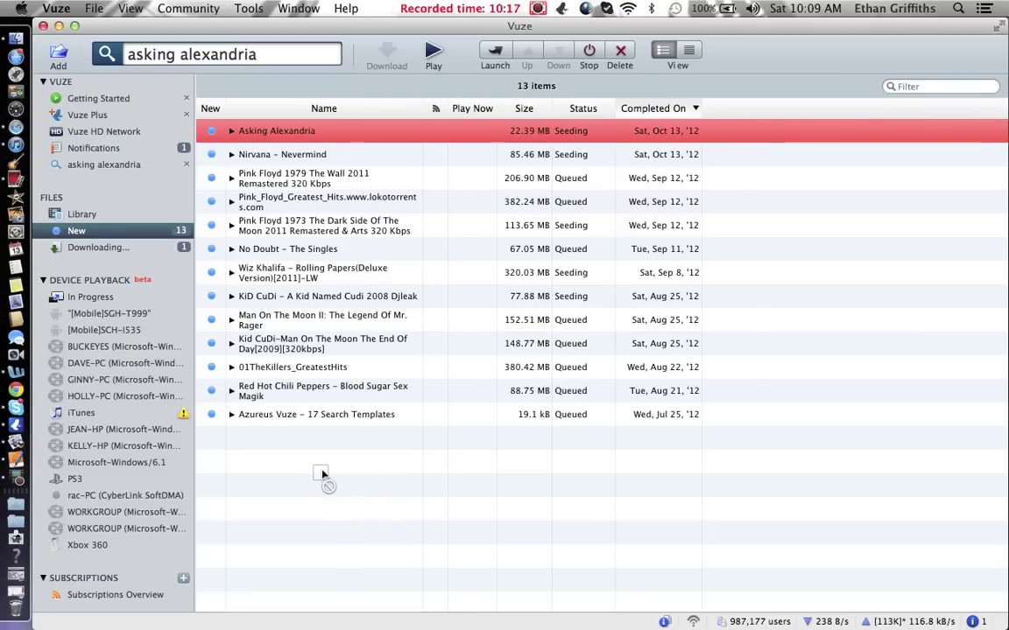
pyautogui.moveTo(200, 409); pyautogui.dragTo(419, 539)
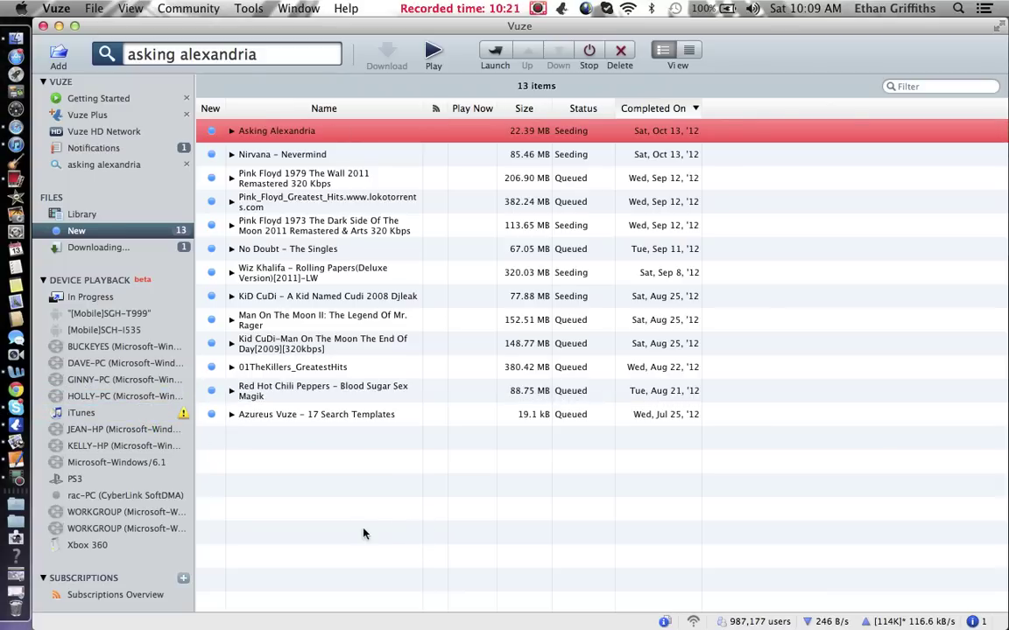
pyautogui.click(298, 504)
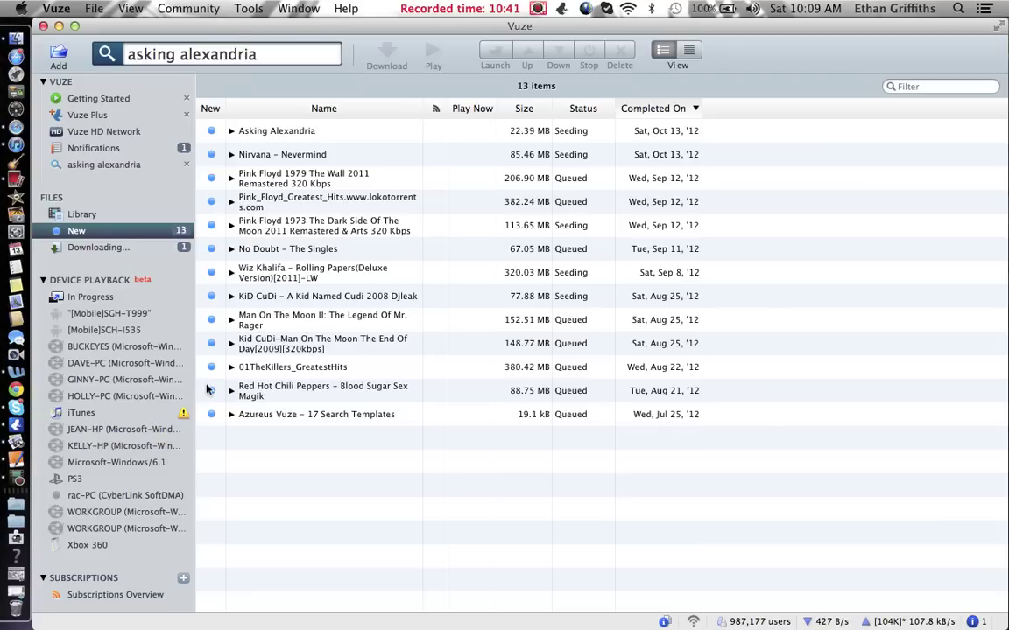
# - Send the completed Asking Alexandria torrent to the iTunes playback device with the Do not transcode option
pyautogui.click(278, 131)
pyautogui.moveTo(201, 256); pyautogui.dragTo(145, 415)
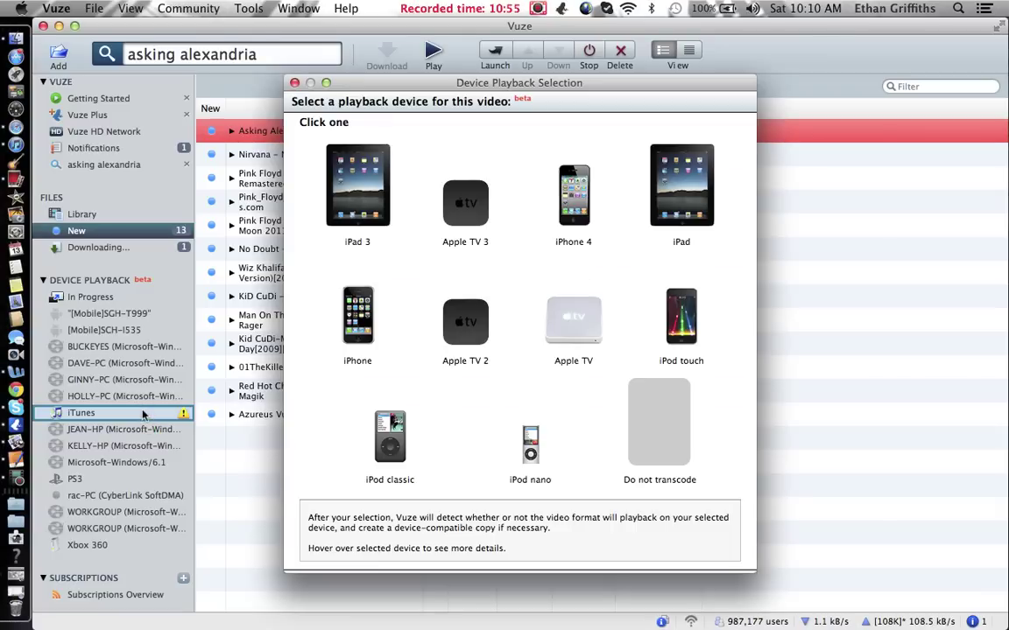
pyautogui.click(385, 273)
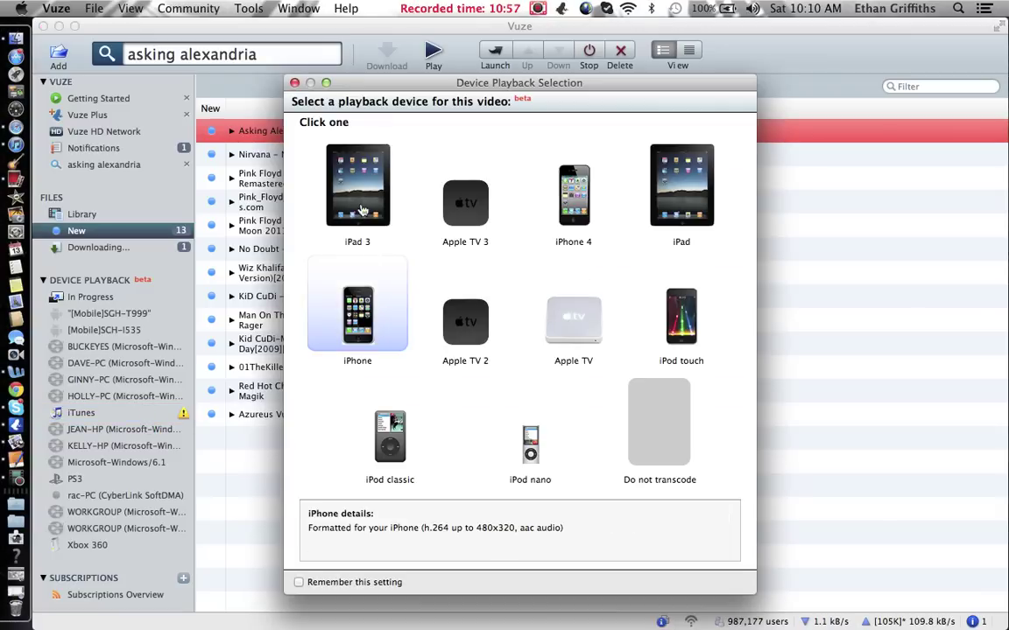
pyautogui.click(677, 421)
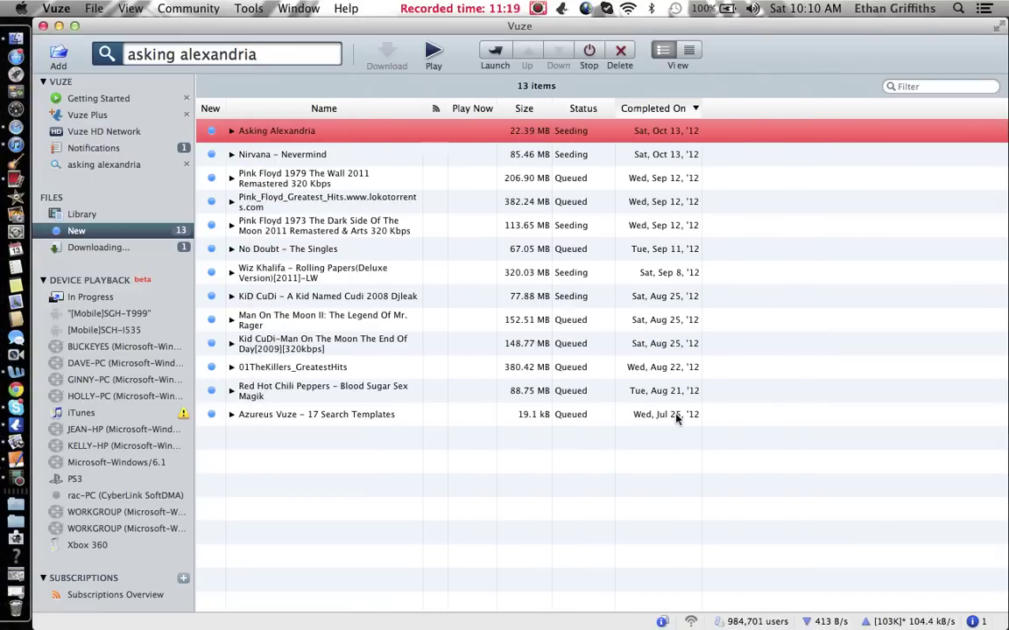
# - Switch to iTunes and check the Asking Alexandria tracks of the Life Gone Wild EP in the music library
pyautogui.click(10, 147)
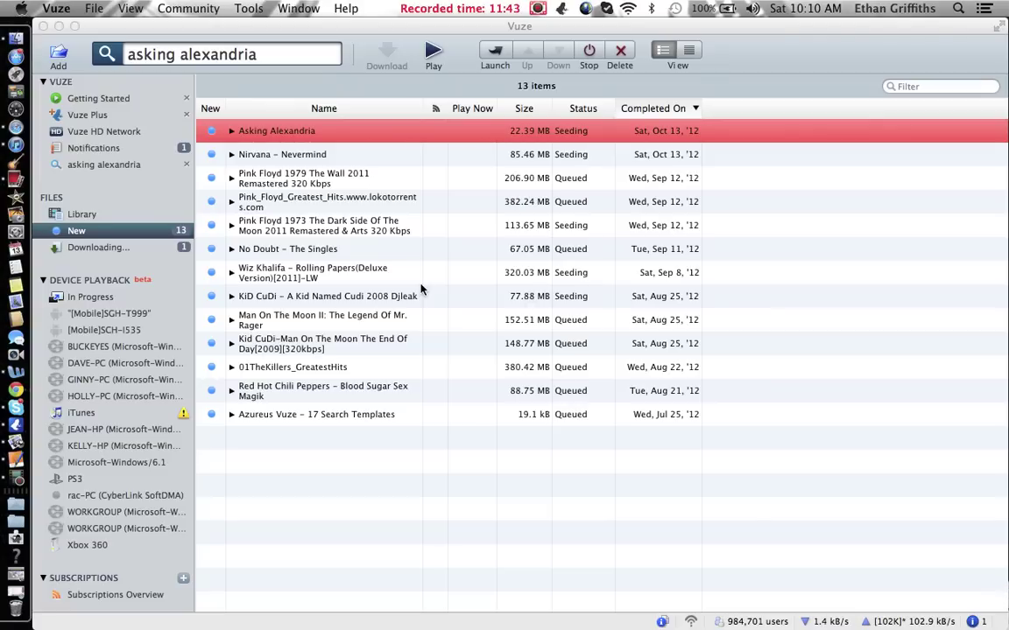
pyautogui.hotkey('ctrl', 'Left')
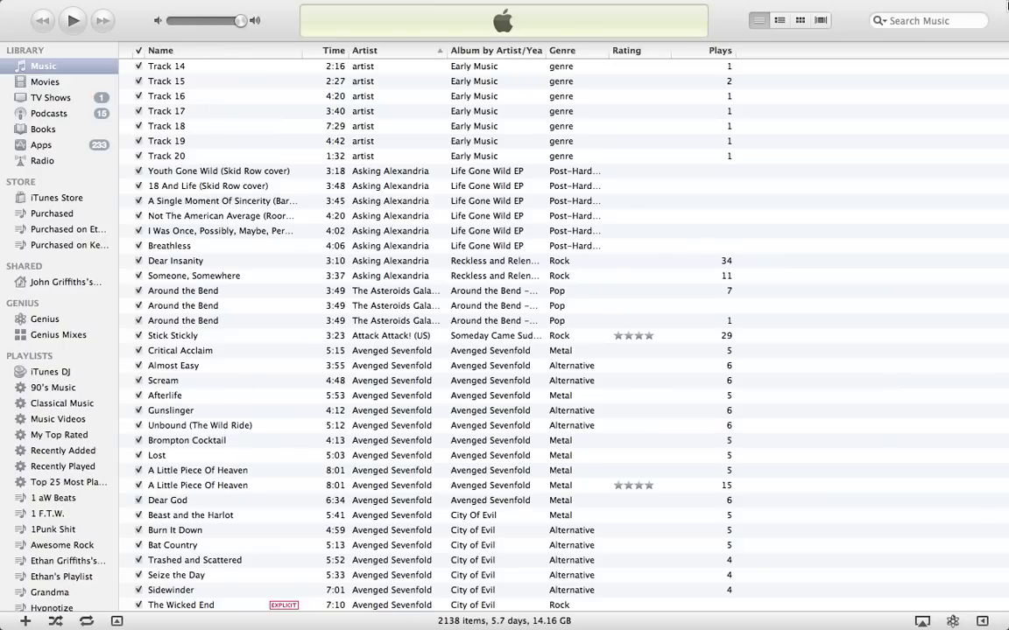
pyautogui.click(311, 175)
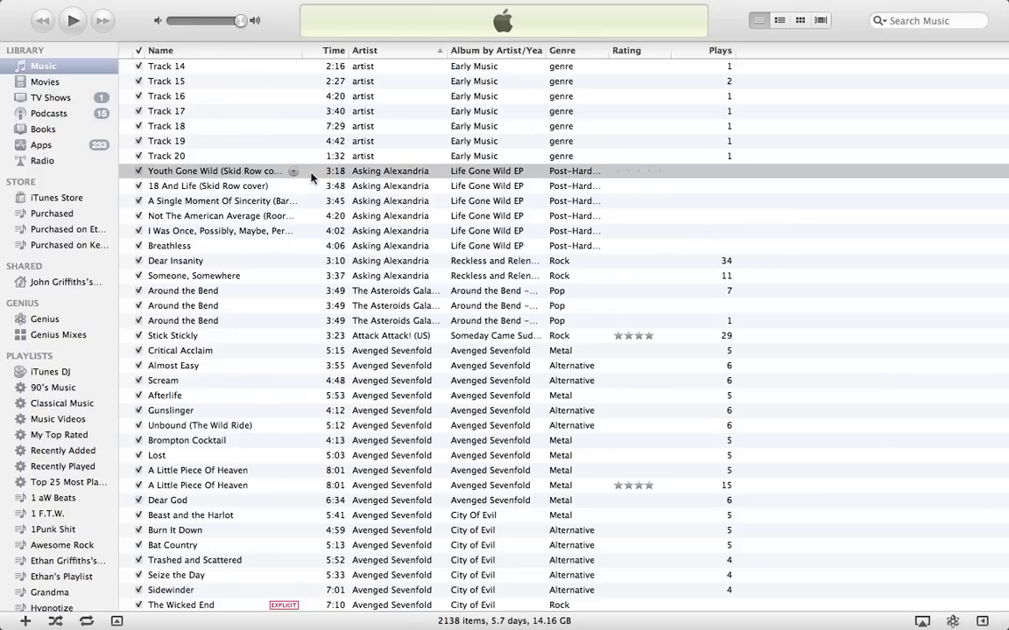
pyautogui.press('Down')
pyautogui.press('Down')
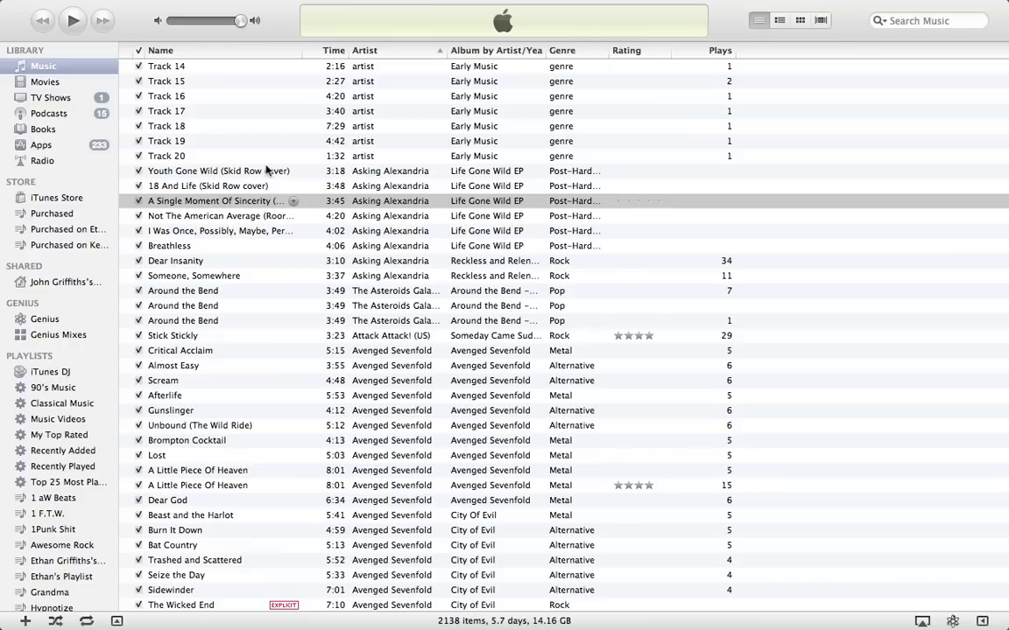
pyautogui.press('Down')
pyautogui.press('Down')
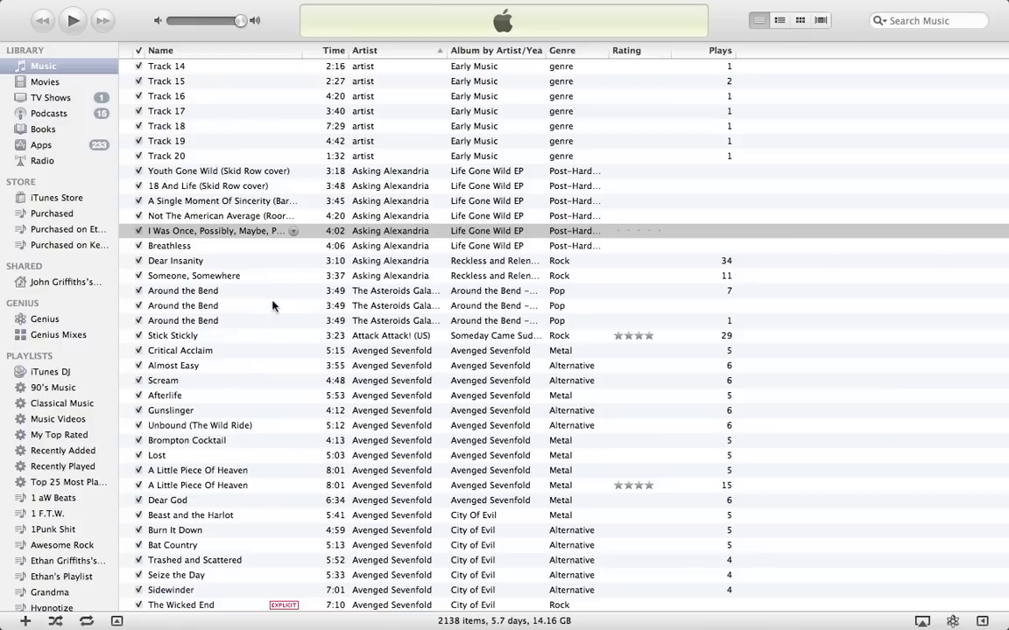
# - Return to Vuze and look through the completed downloads from Nirvana - Nevermind to No Doubt - The Singles
pyautogui.click(22, 125)
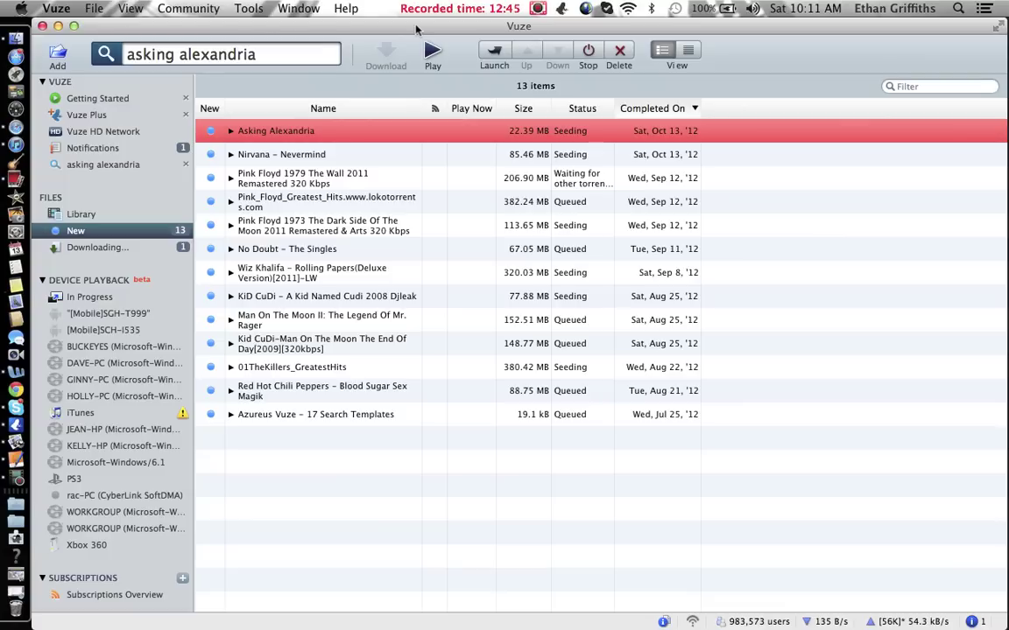
pyautogui.click(367, 156)
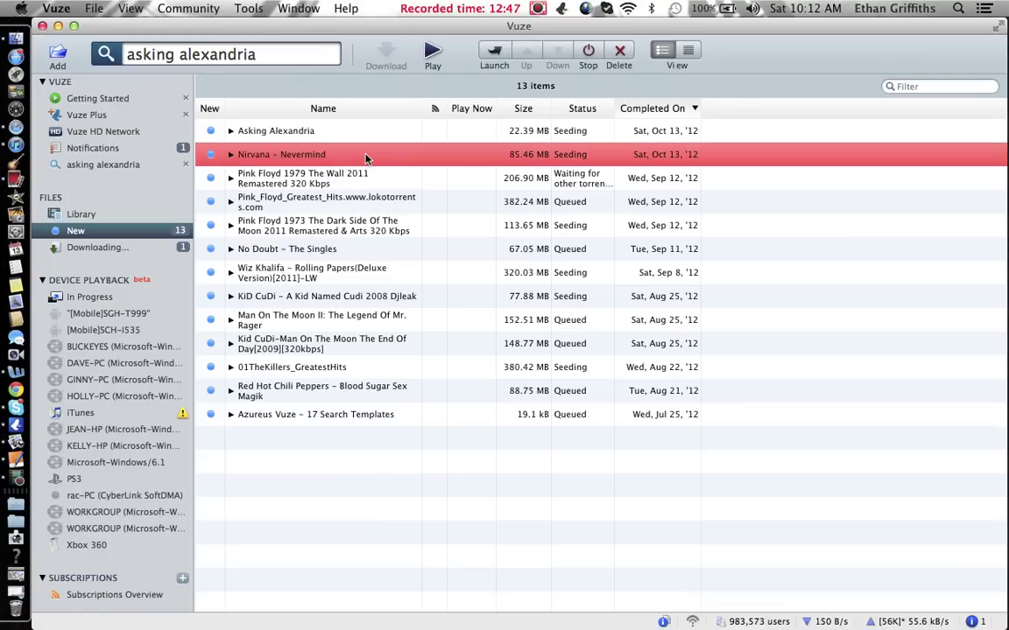
pyautogui.press('Down')
pyautogui.press('Down')
pyautogui.press('Down')
pyautogui.press('Down')
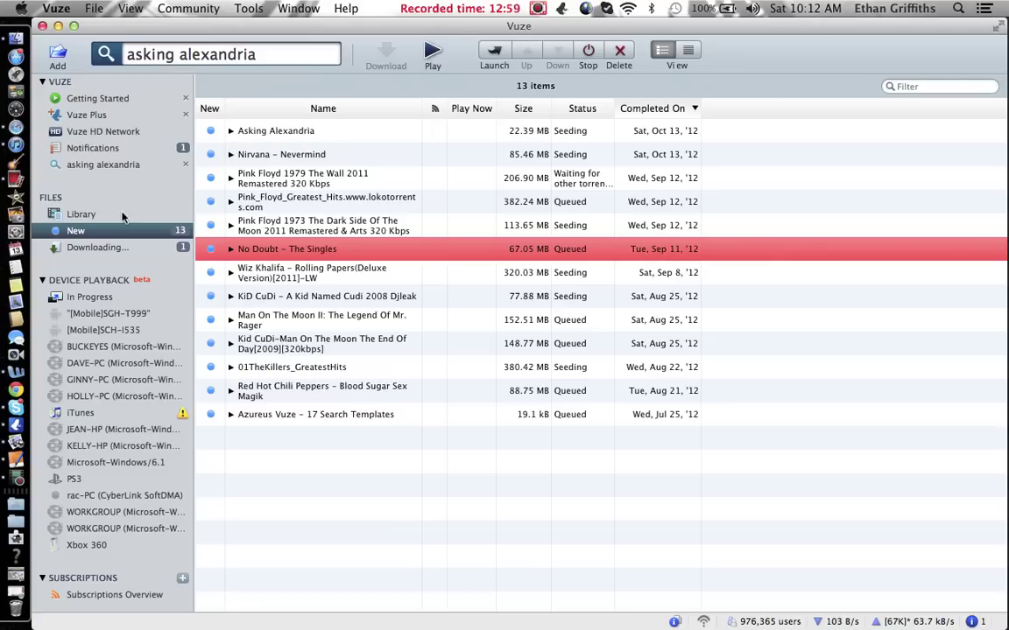
# - Show the full torrent library, look through the files inside the DEXTER Season 1-2-3-4-5 torrent, and collapse its file list
pyautogui.click(112, 215)
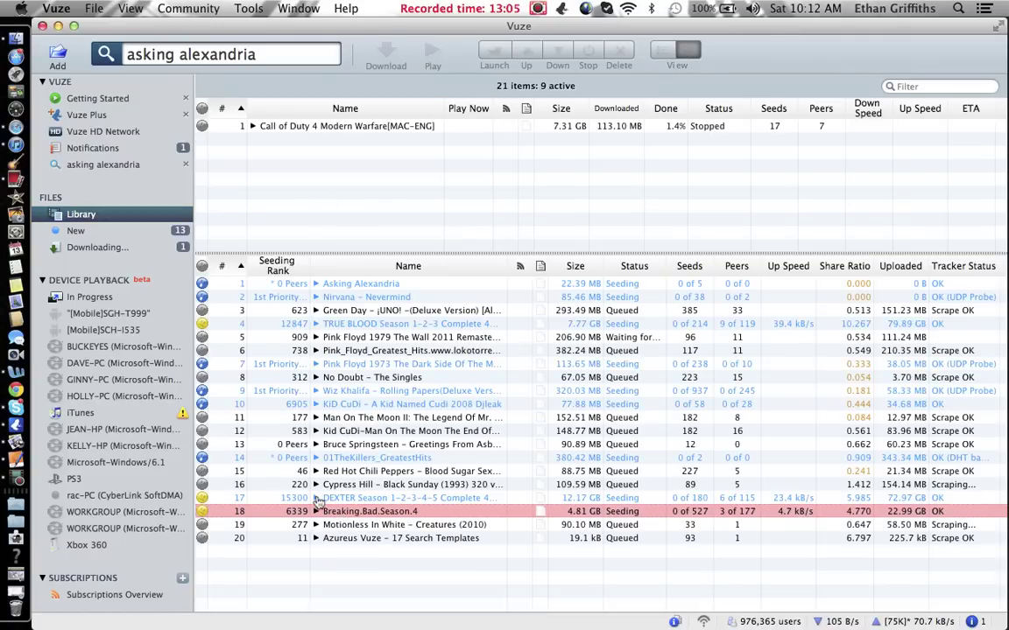
pyautogui.click(317, 498)
pyautogui.scroll(-10, 331, 512)
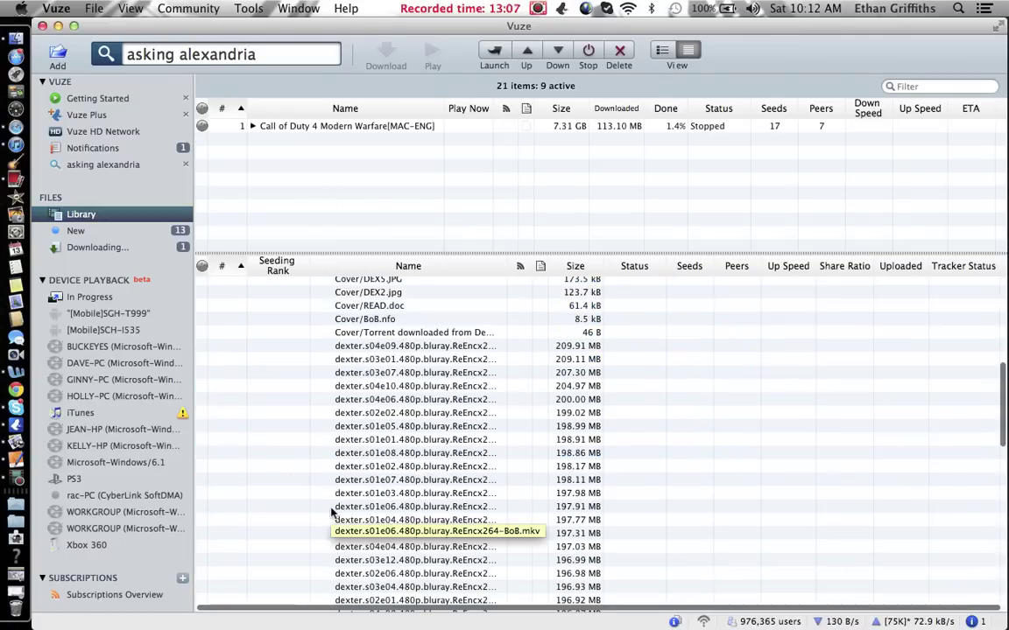
pyautogui.click(391, 538)
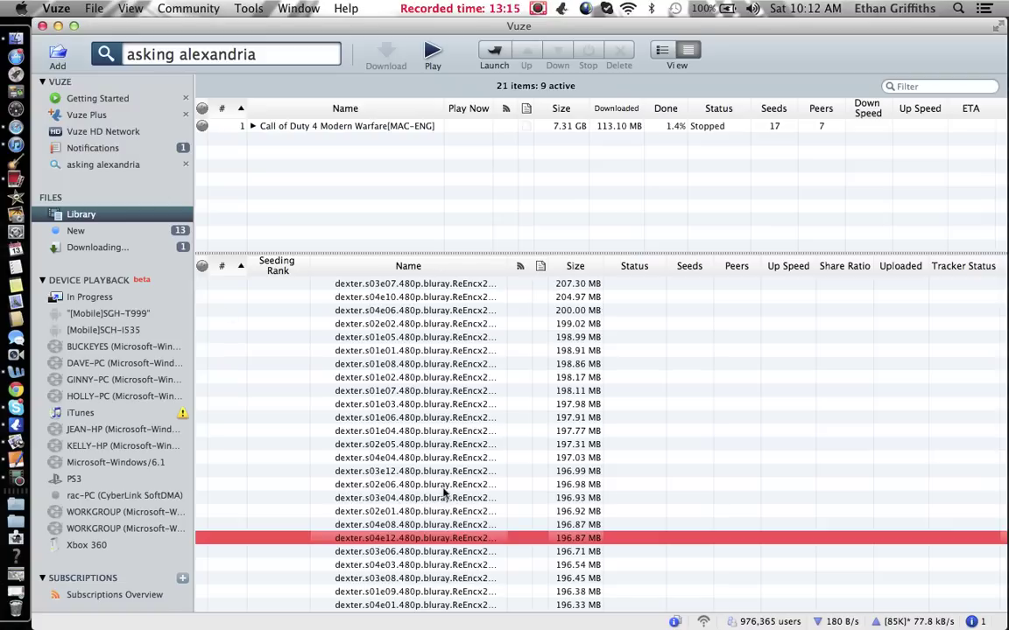
pyautogui.scroll(3, 214, 295)
pyautogui.scroll(3, 215, 295)
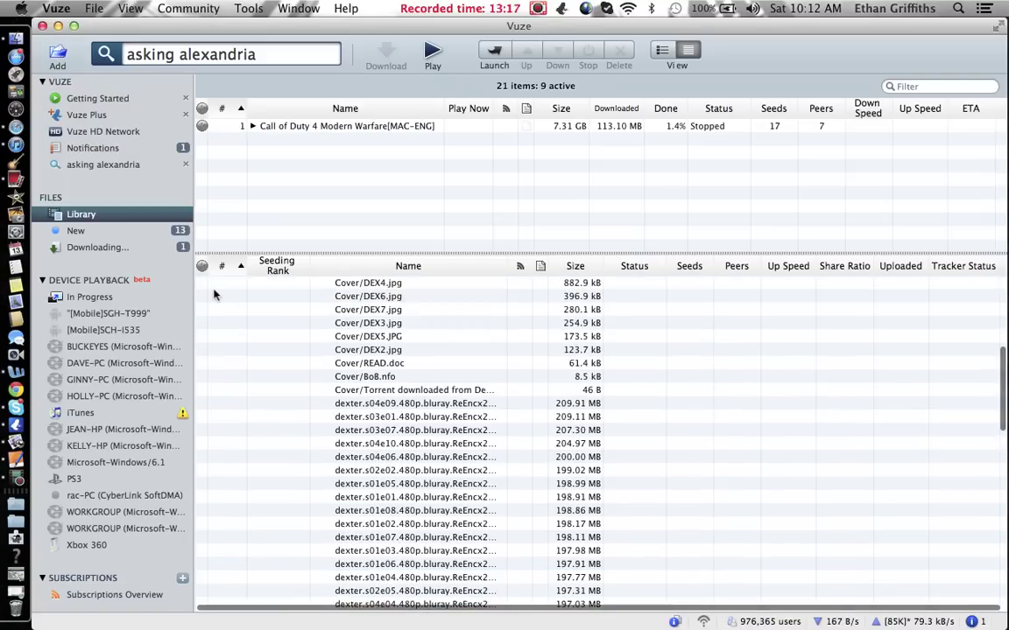
pyautogui.scroll(2, 259, 304)
pyautogui.scroll(5, 259, 306)
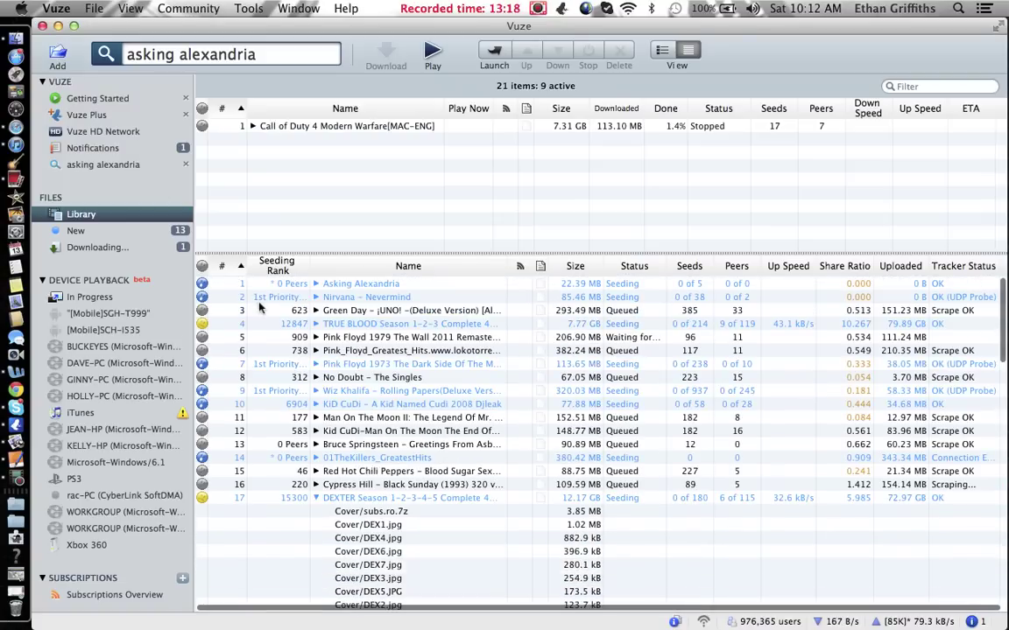
pyautogui.click(316, 498)
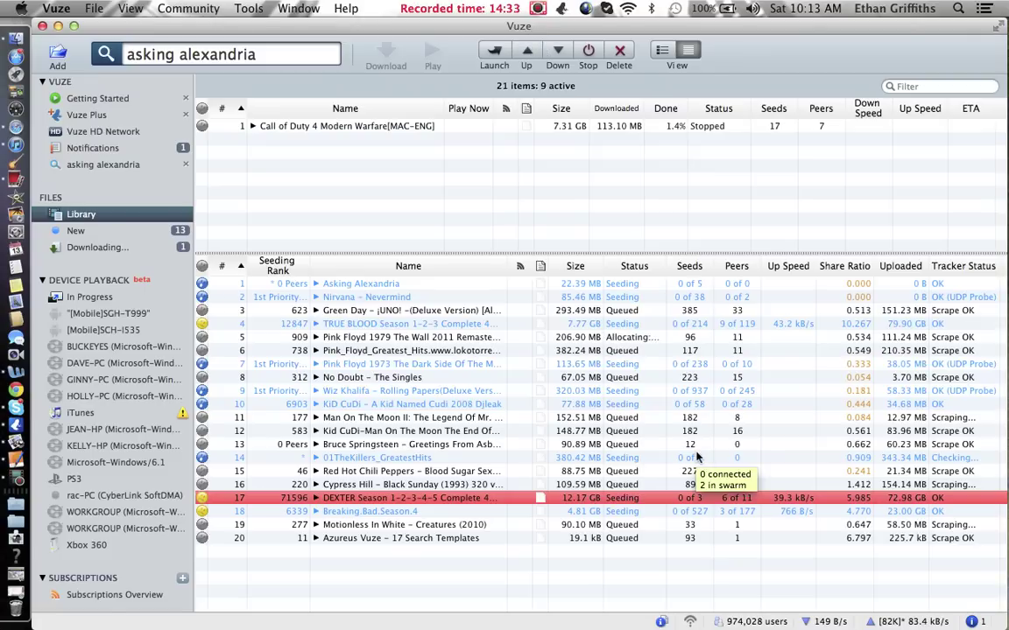
# - Step through the seeding torrents in the library from Nirvana - Nevermind to No Doubt - The Singles
pyautogui.click(385, 297)
pyautogui.press('Down')
pyautogui.press('Down')
pyautogui.press('Down')
pyautogui.press('Down')
pyautogui.press('Down')
pyautogui.press('Down')
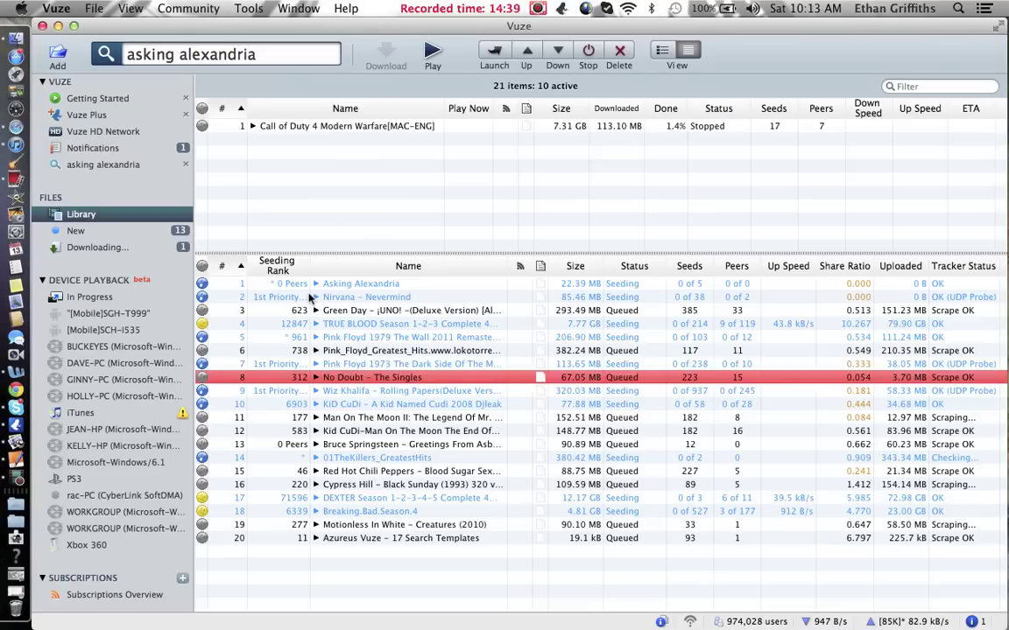
pyautogui.click(537, 7)
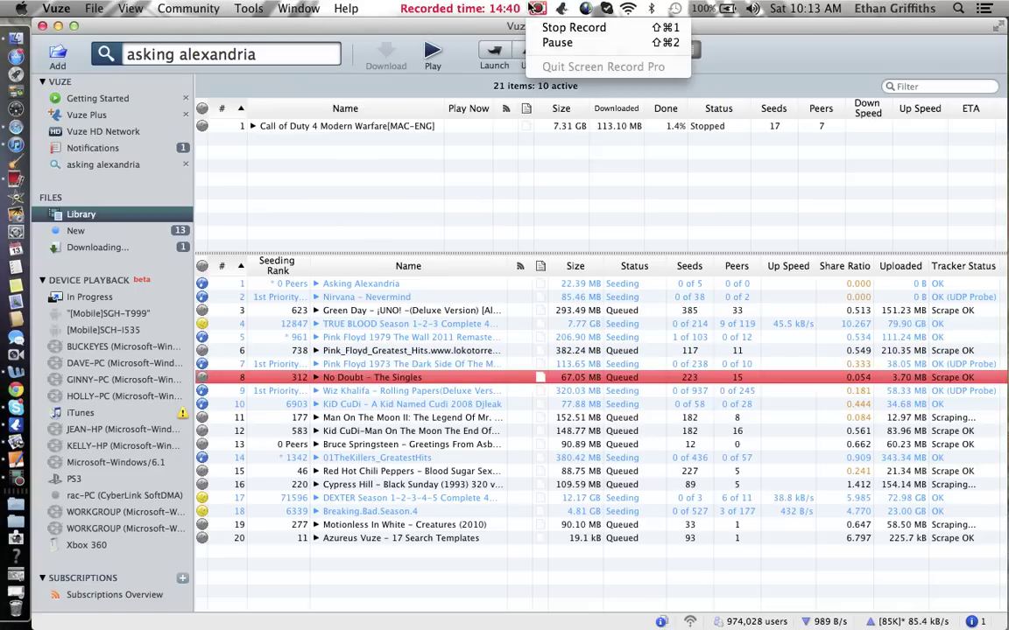